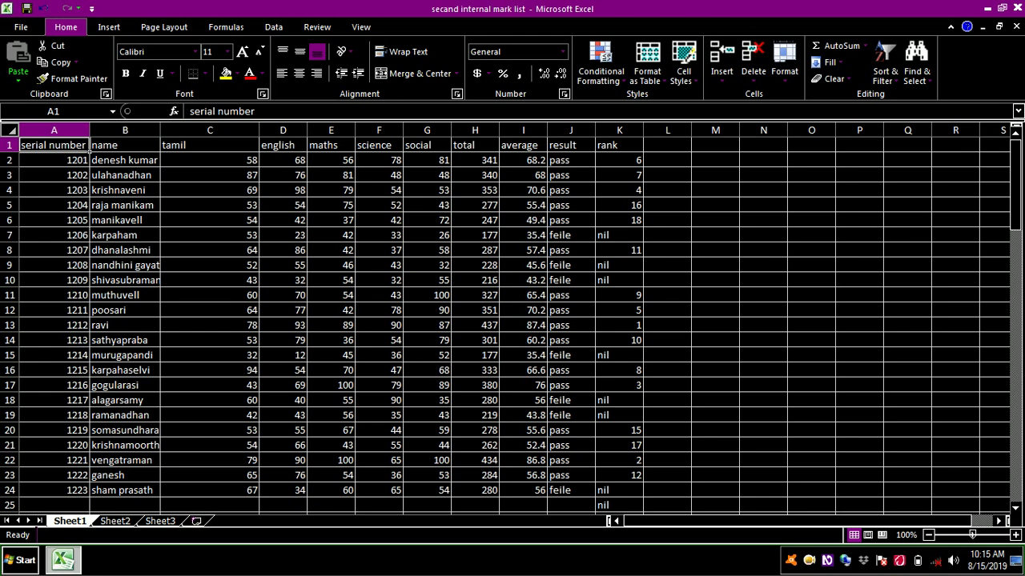
# - Select the first serial number in A2 and bring up the Go To dialog
pyautogui.click(88, 160)
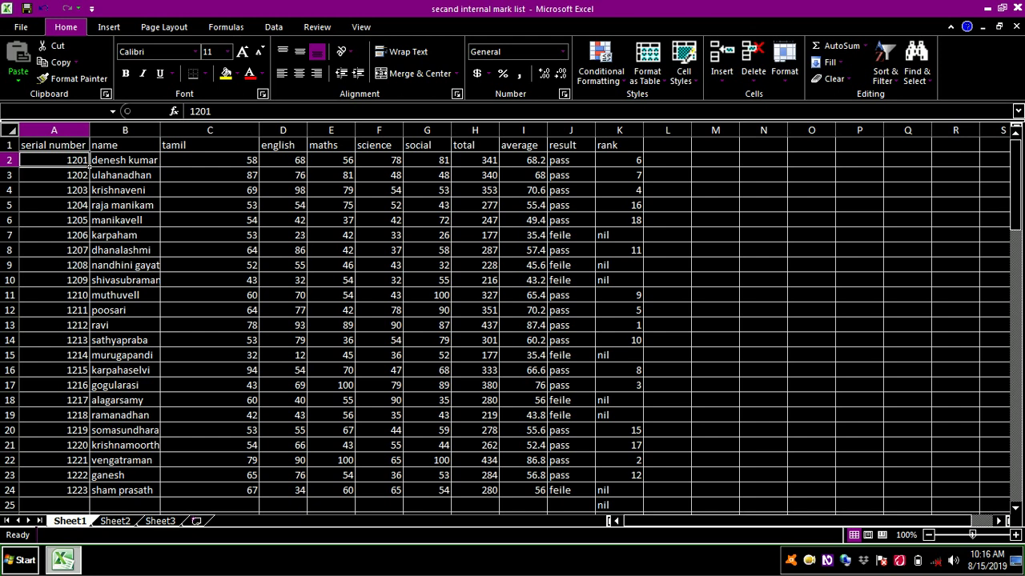
pyautogui.hotkey('ctrl', 'g')
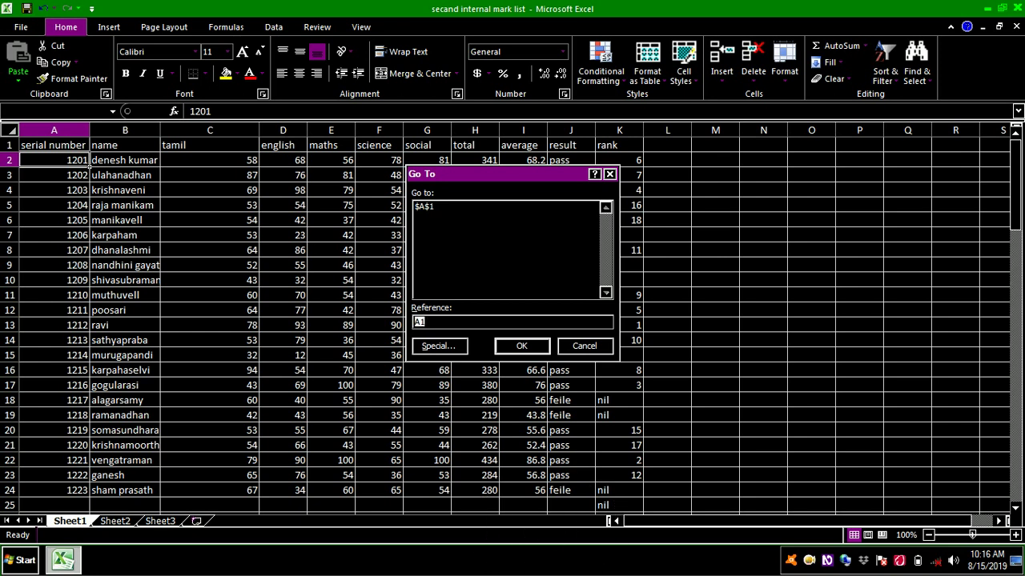
# - Replace the Go To reference with a100 to jump down to cell A100
pyautogui.press('BackSpace')
pyautogui.write('a100')
pyautogui.press('Return')
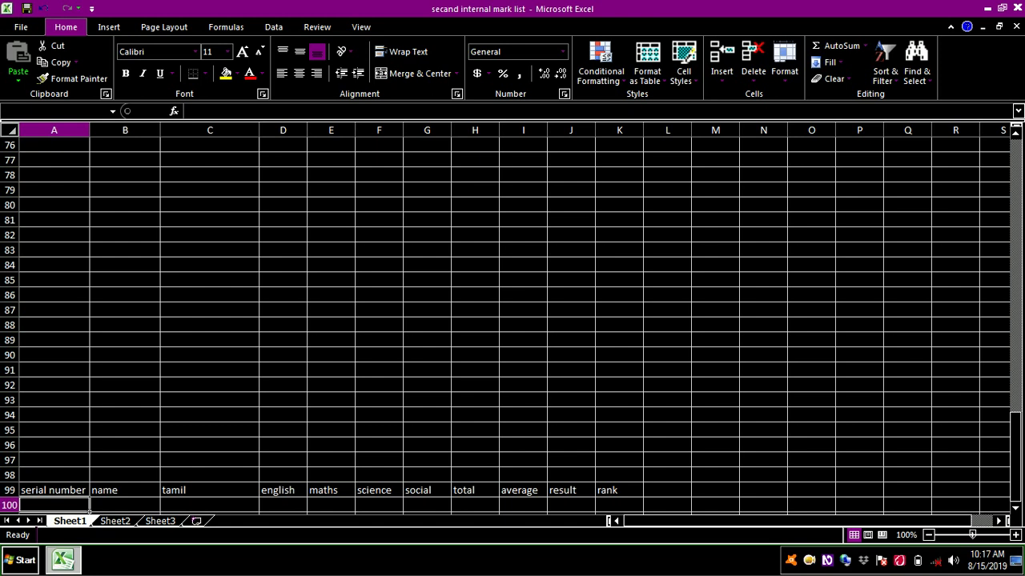
# - Delete the heading labels in A99:K99, leaving A99 selected
pyautogui.click(53, 490)
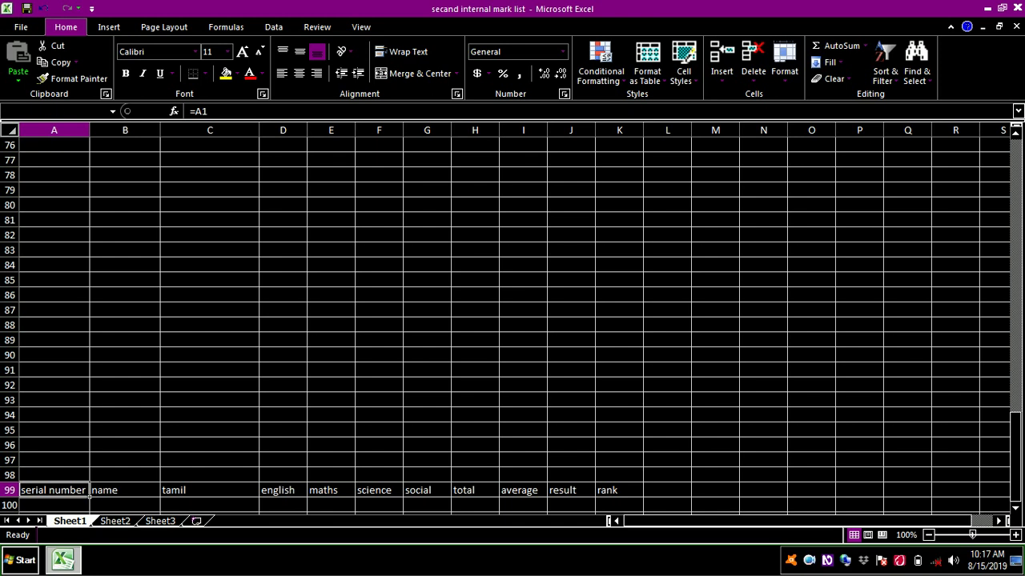
pyautogui.moveTo(88, 495); pyautogui.dragTo(641, 496)
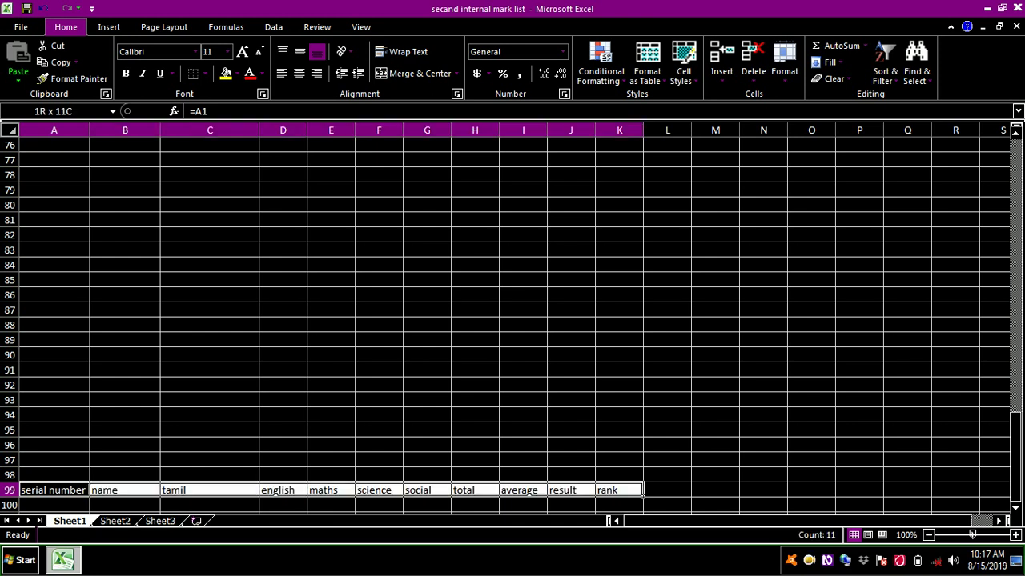
pyautogui.press('Delete')
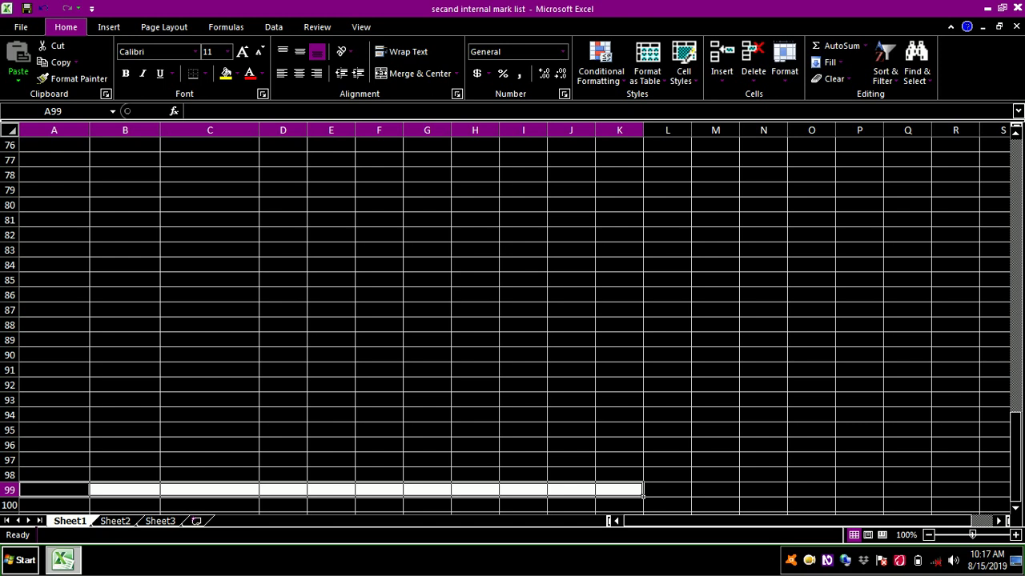
pyautogui.moveTo(644, 497); pyautogui.dragTo(72, 489)
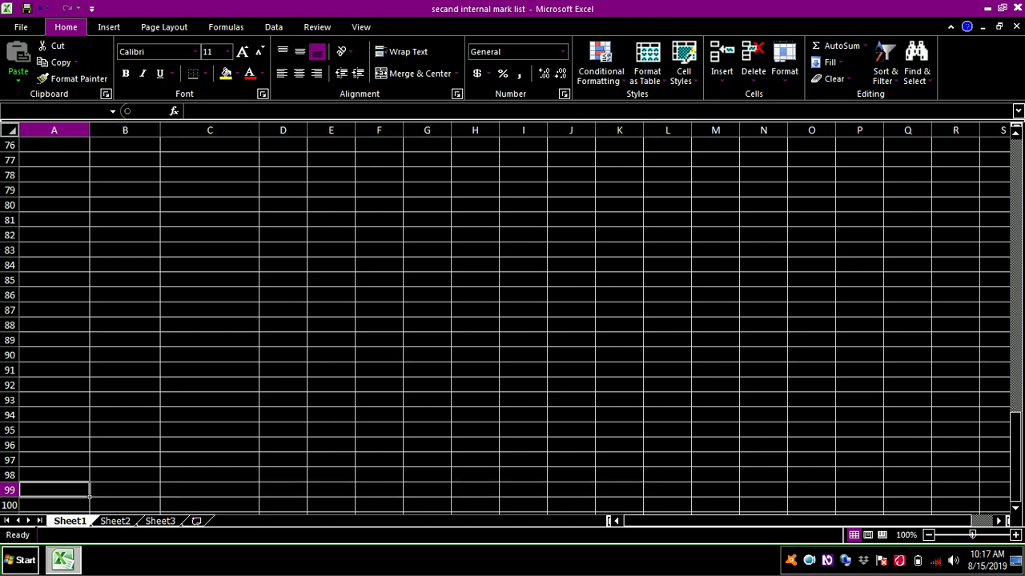
# - Enter =a1 in A99 to show the serial number heading, then select A99:B99
pyautogui.write('=')
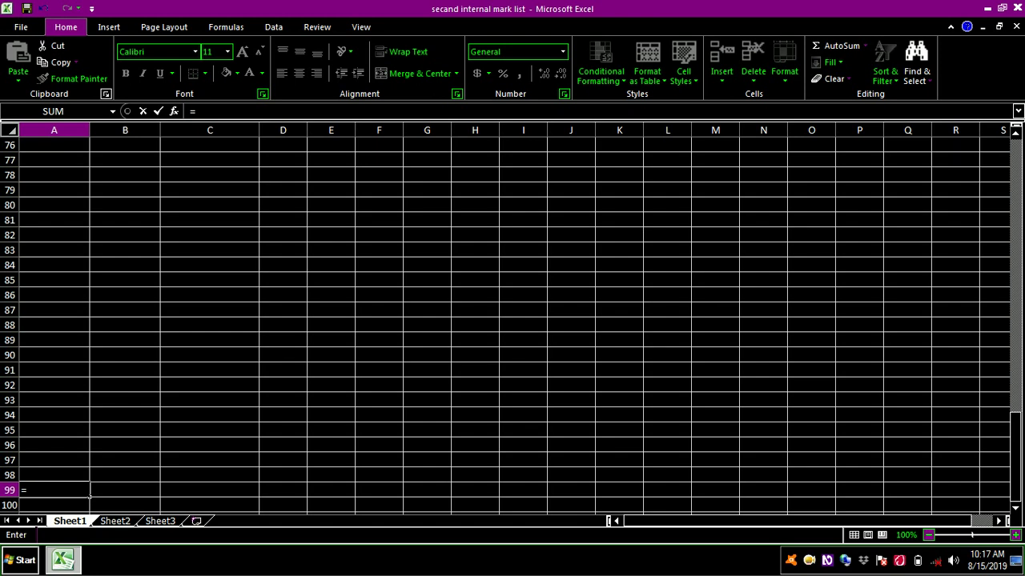
pyautogui.write('a1')
pyautogui.press('Return')
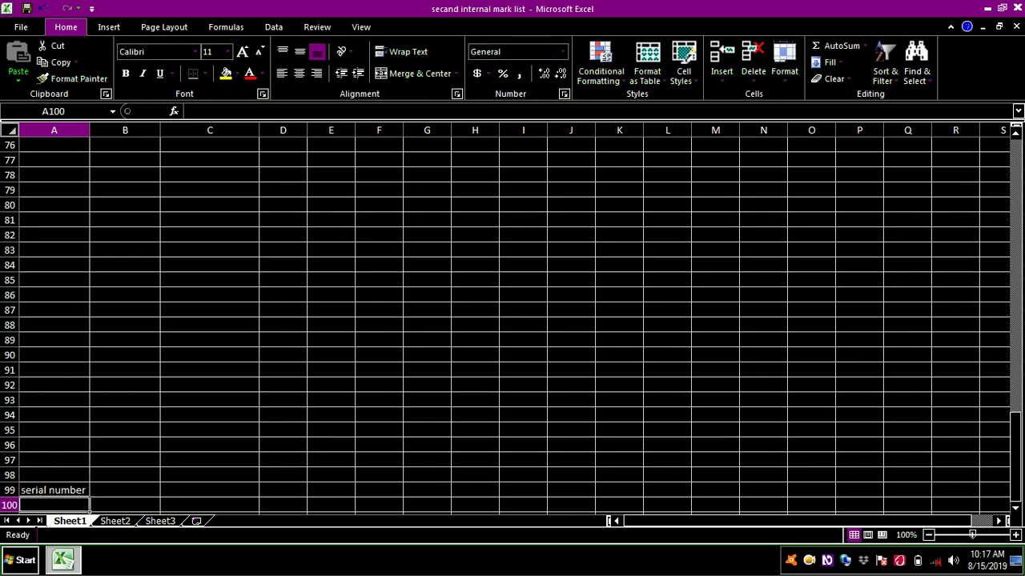
pyautogui.click(53, 490)
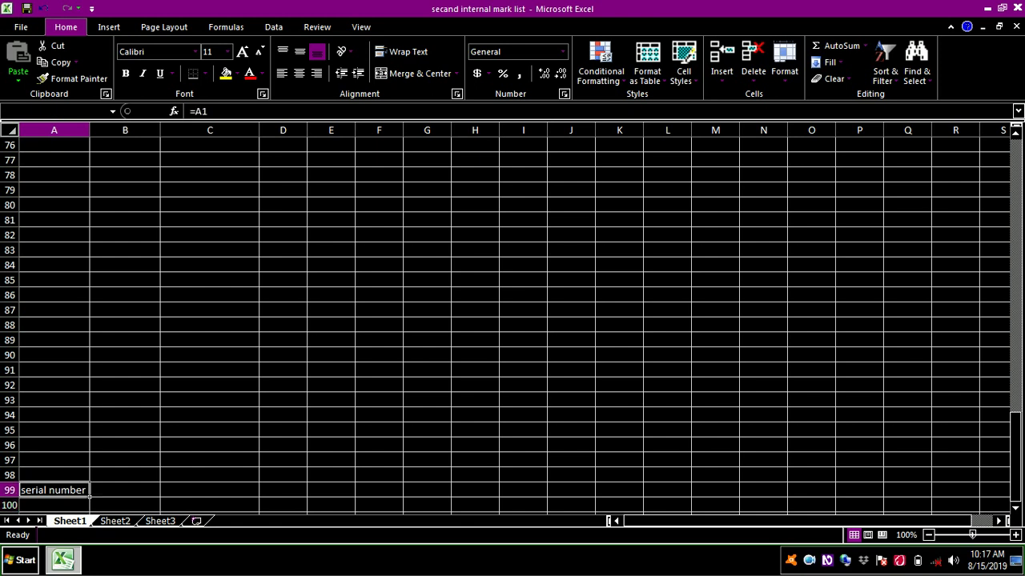
pyautogui.click(550, 515)
pyautogui.hotkey('shift', 'Right')
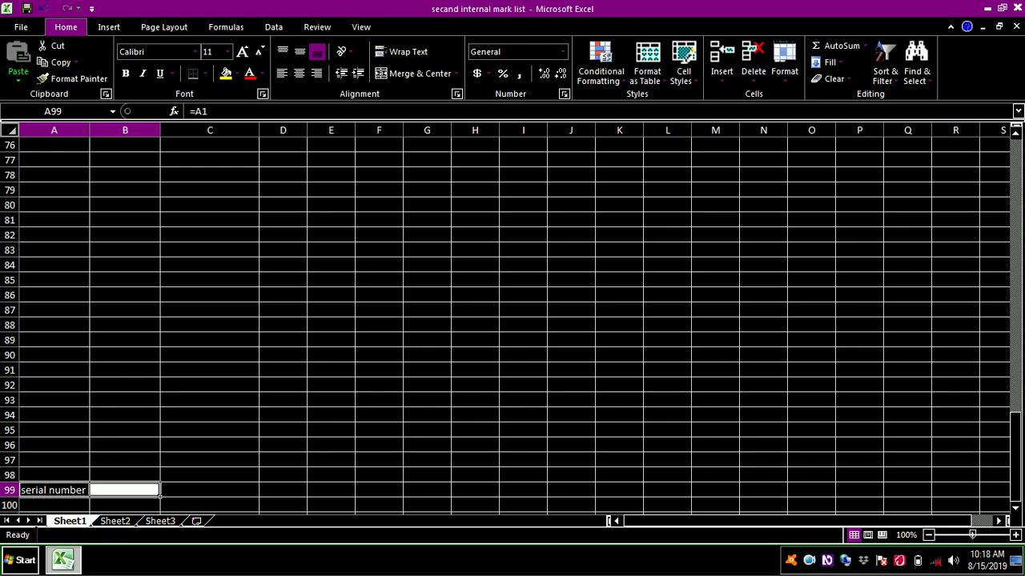
# - Fill A99's =A1 formula right across to K99 with Ctrl+R, then check B99
pyautogui.moveTo(54, 490); pyautogui.dragTo(618, 490)
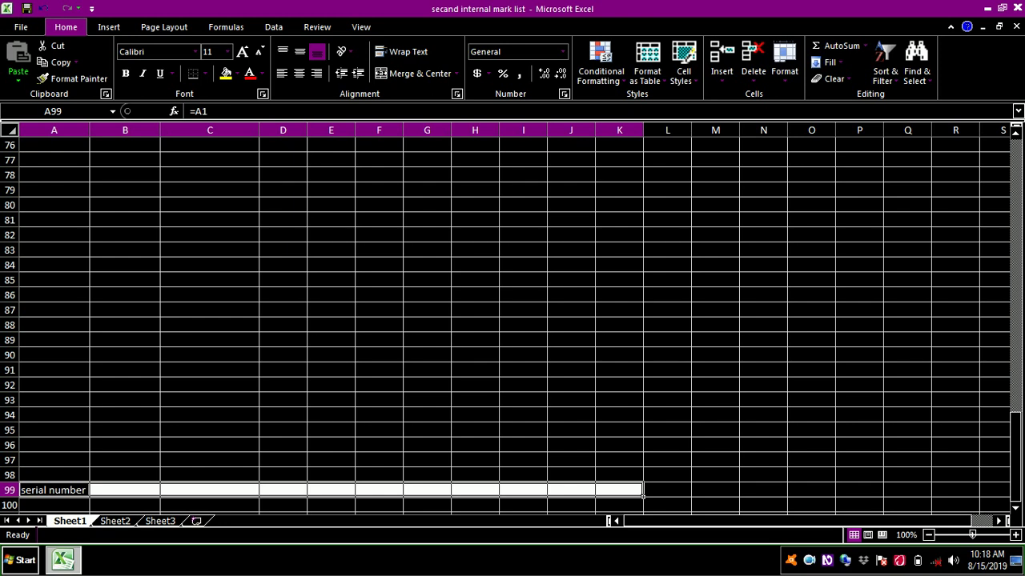
pyautogui.hotkey('ctrl', 'r')
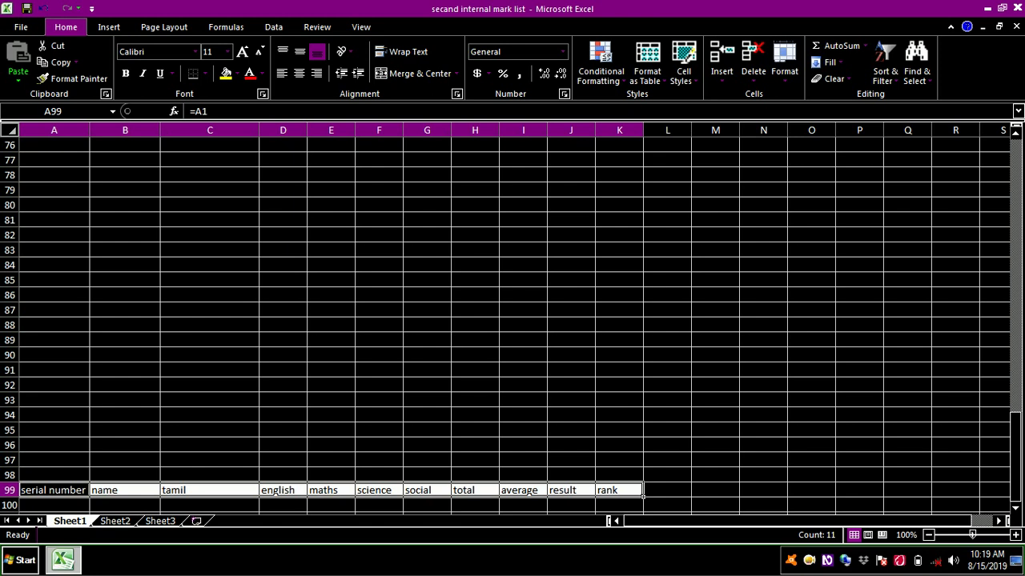
pyautogui.click(54, 490)
pyautogui.click(125, 490)
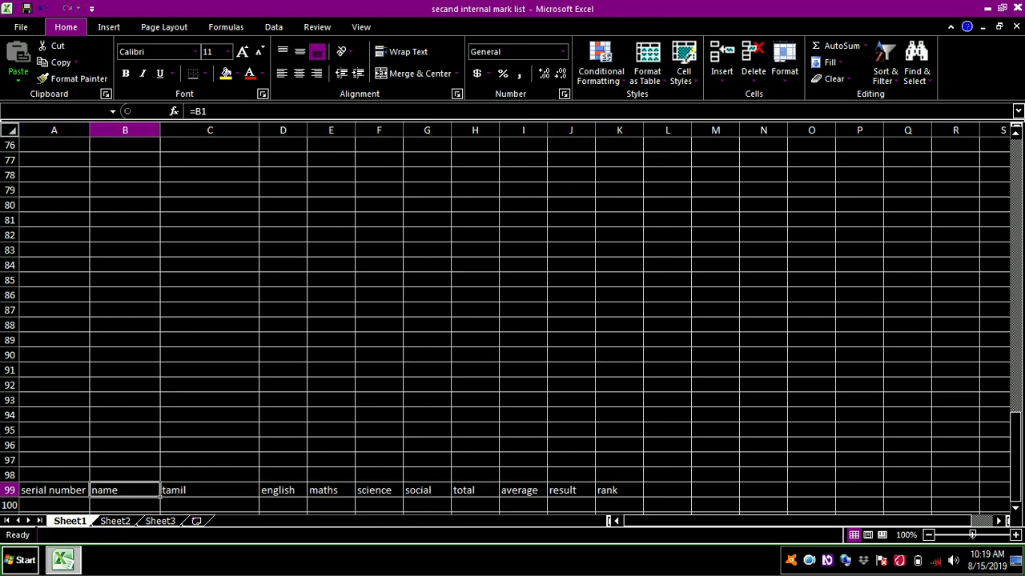
pyautogui.click(209, 490)
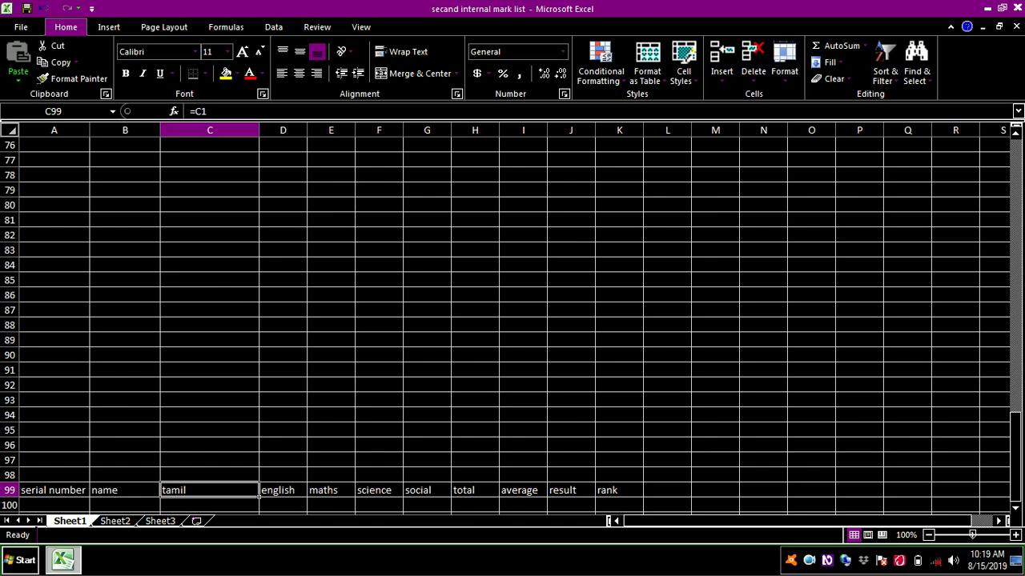
pyautogui.press('F2')
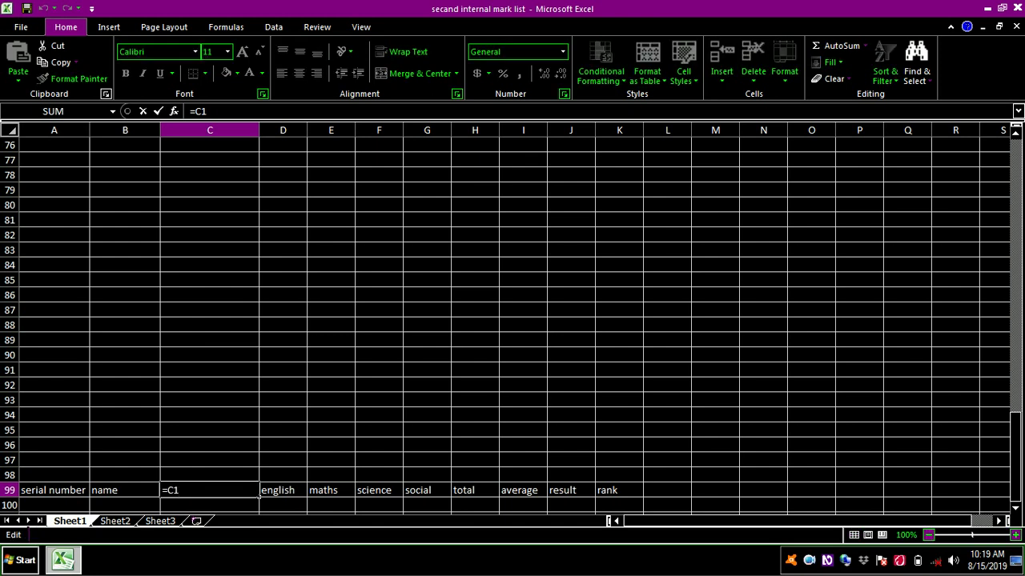
pyautogui.click(549, 530)
pyautogui.press('Return')
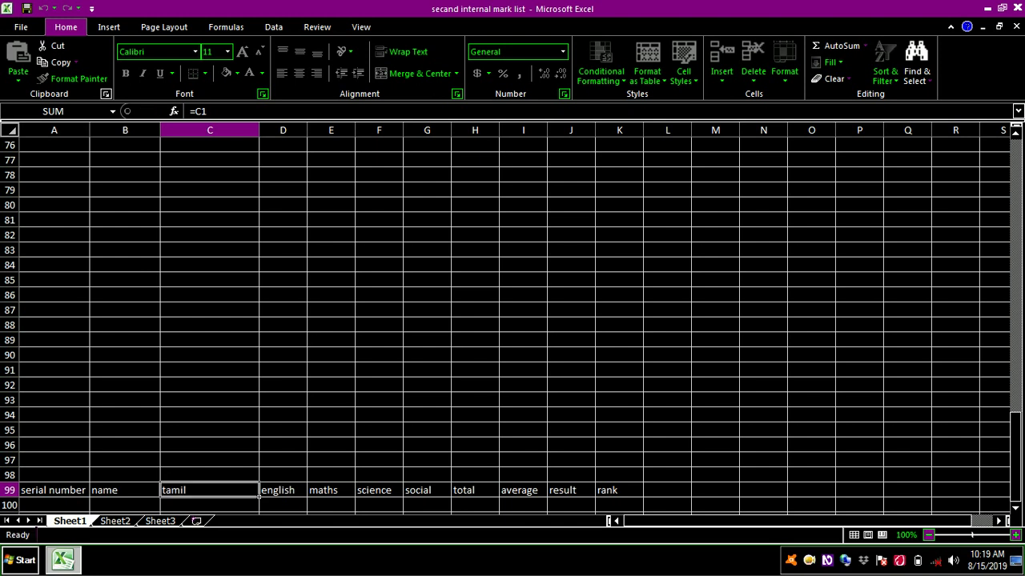
pyautogui.click(549, 532)
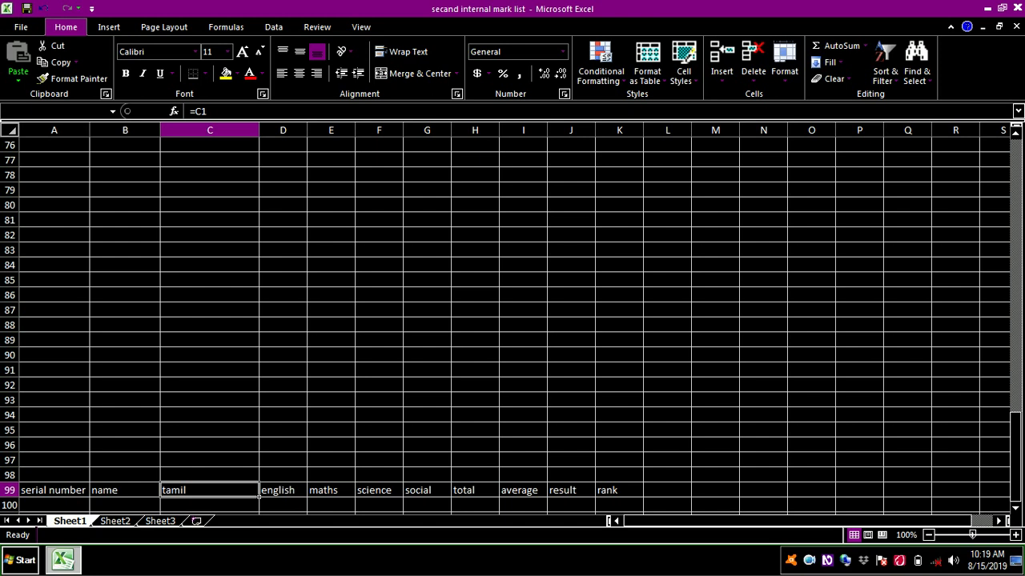
pyautogui.click(54, 490)
pyautogui.click(54, 505)
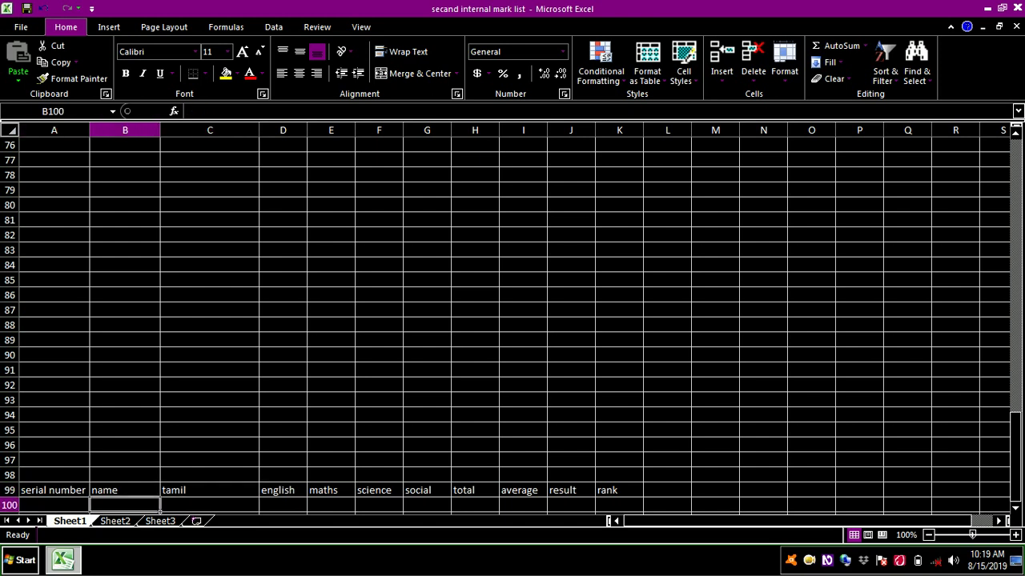
pyautogui.click(125, 506)
# - Enter =VLOOKUP(A100,A2:K24,2,0) in B100 to return the name column
pyautogui.click(54, 505)
pyautogui.click(125, 505)
pyautogui.write('=')
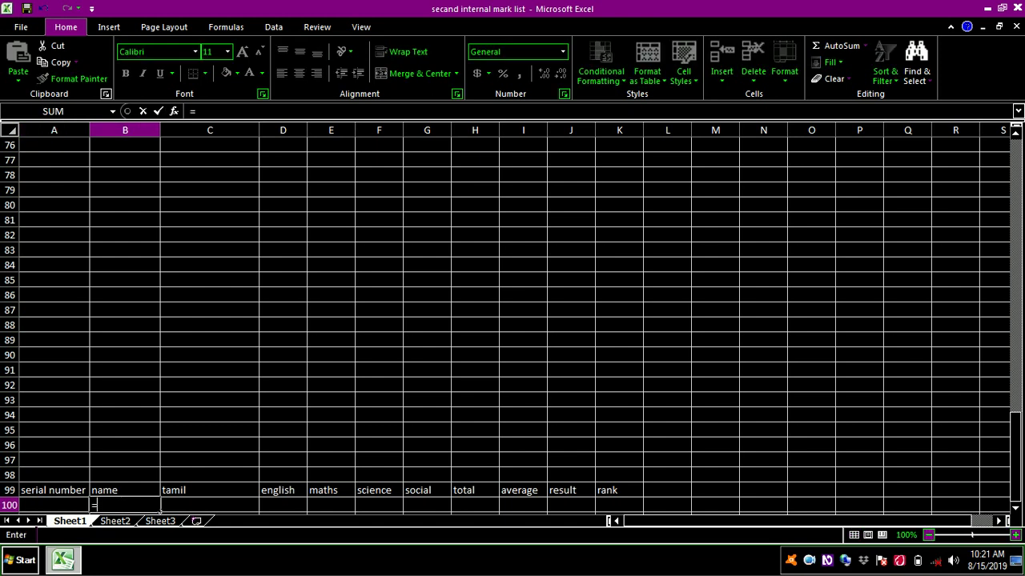
pyautogui.write('vlo')
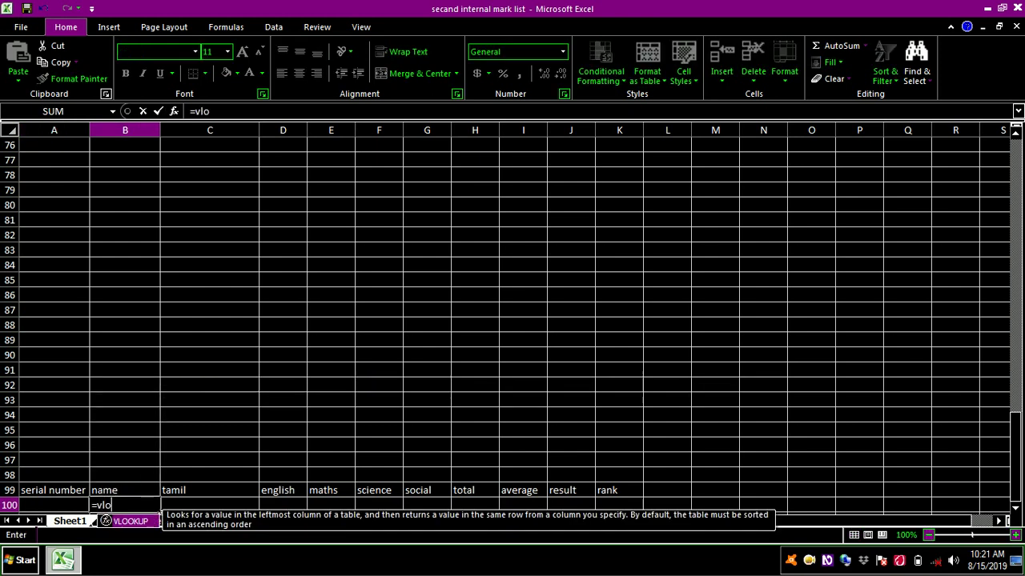
pyautogui.write('okup(')
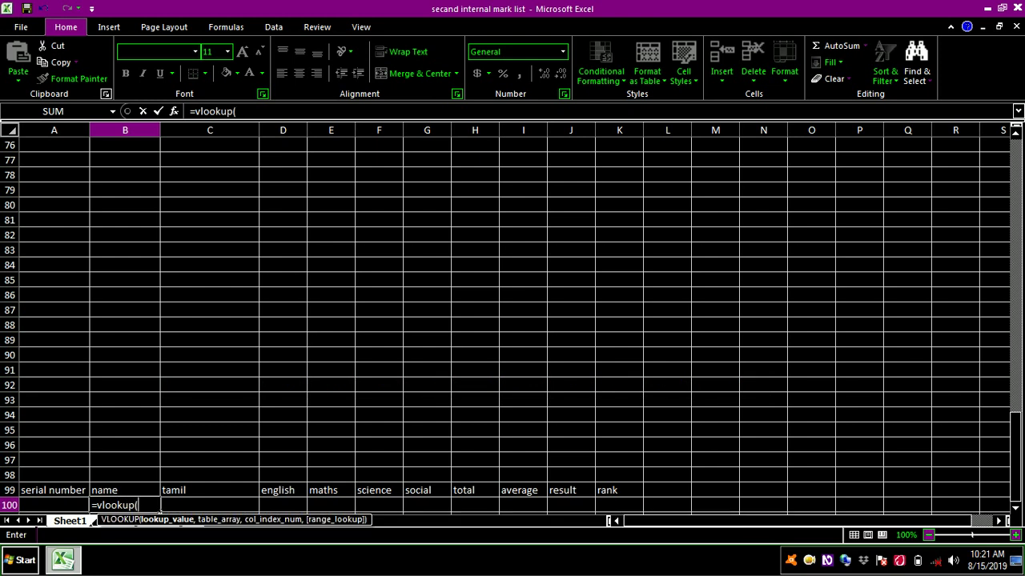
pyautogui.write('a100,')
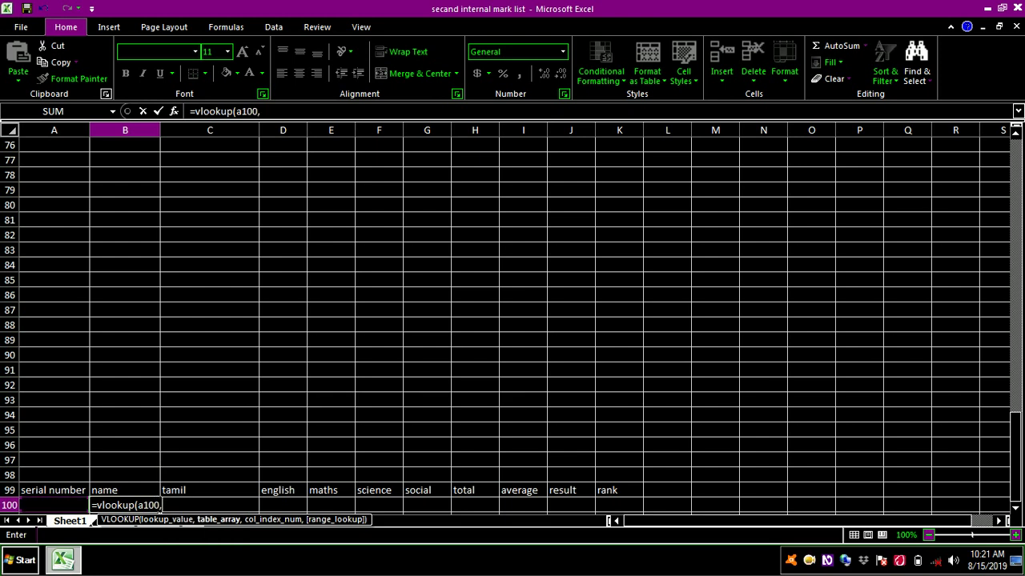
pyautogui.write('a2:k24,')
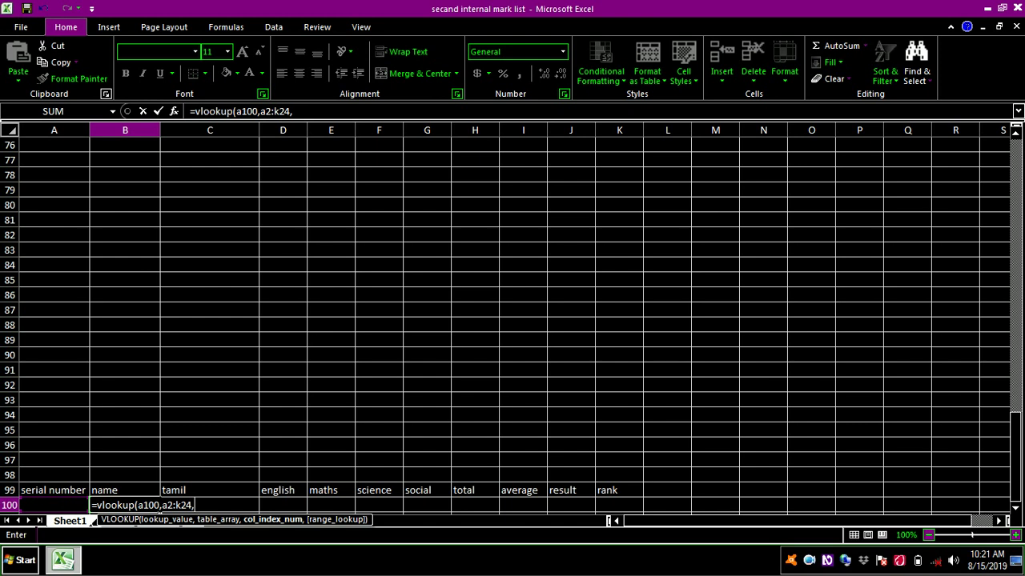
pyautogui.write('2,')
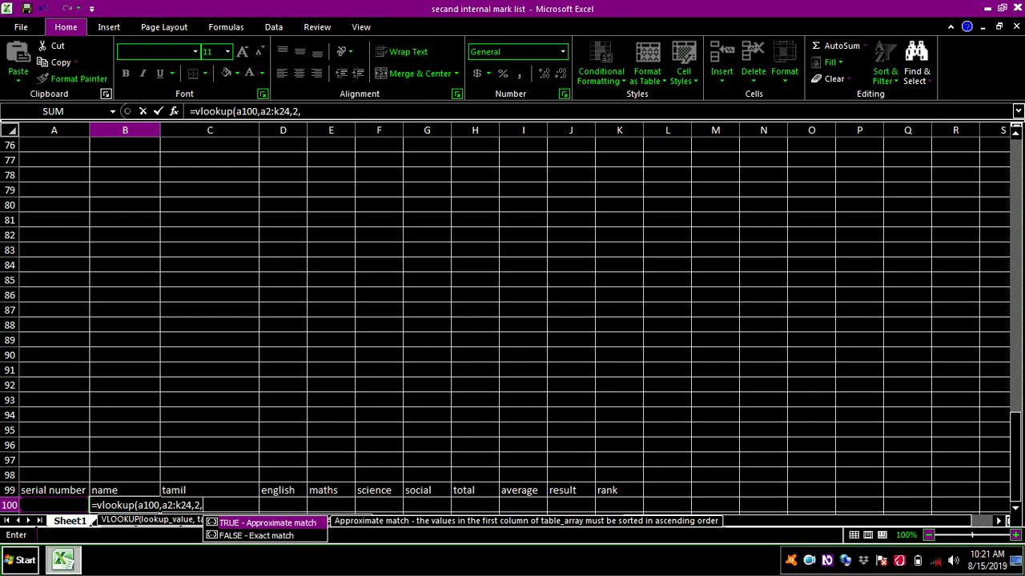
pyautogui.write('0')
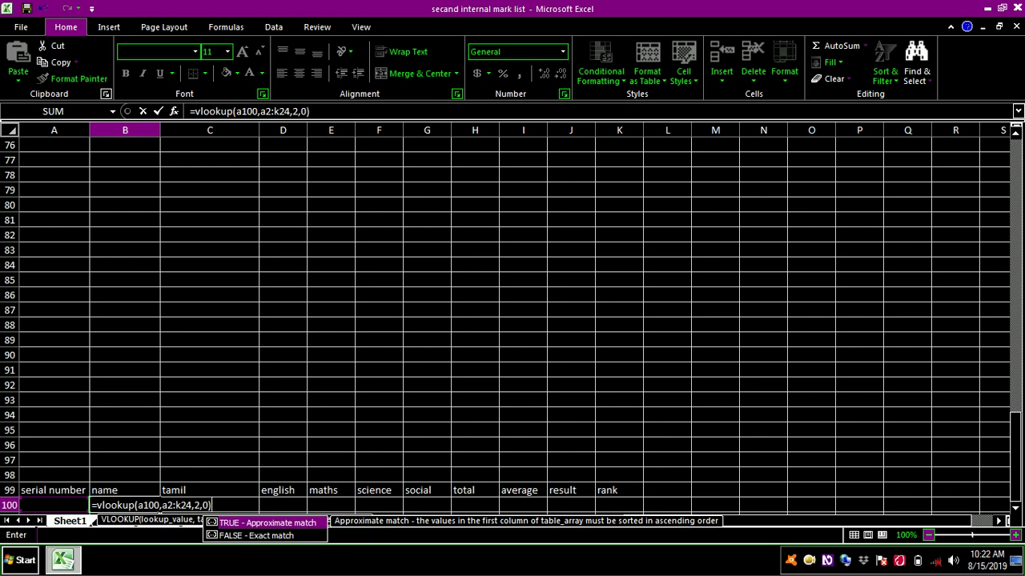
pyautogui.press('Return')
pyautogui.click(125, 489)
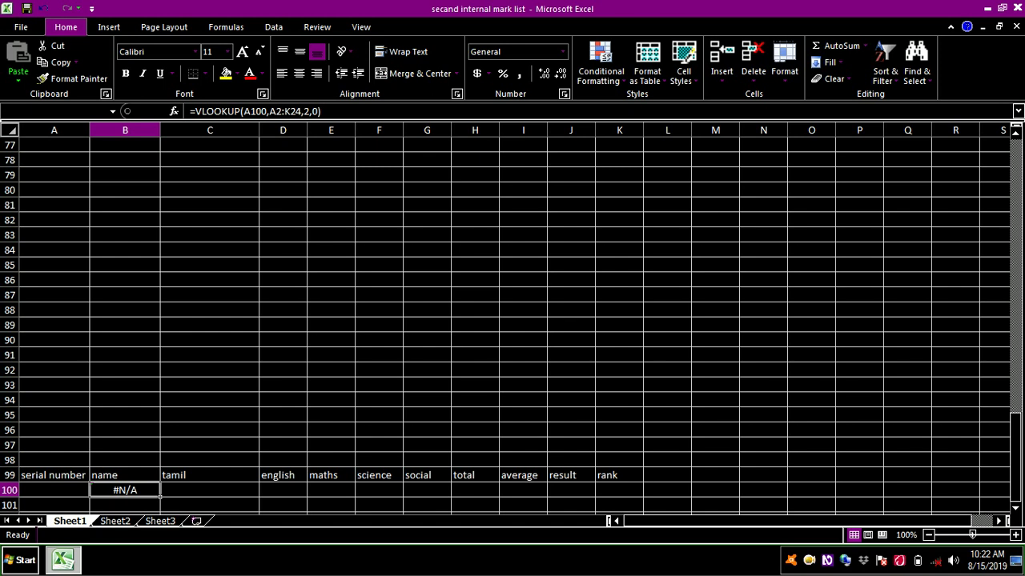
pyautogui.press('F2')
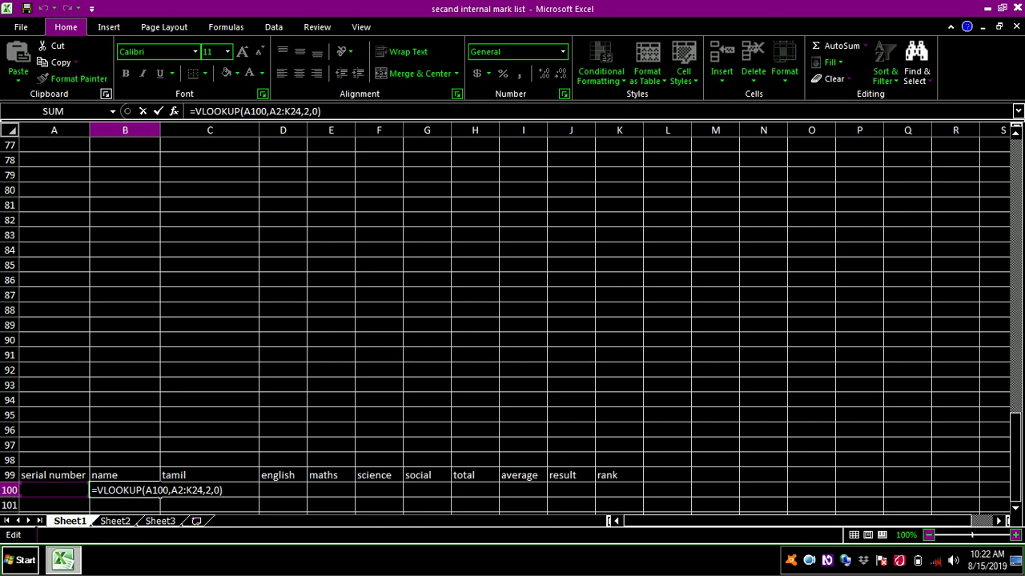
pyautogui.hotkey('ctrl', 'Return')
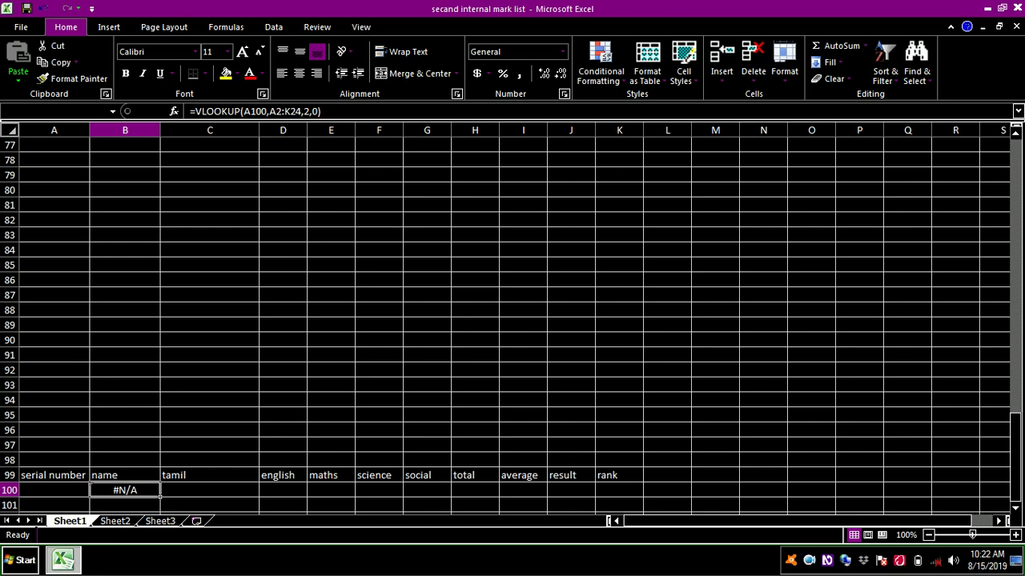
# - Try serial number 1001 in A100 and check B100's lookup result
pyautogui.click(53, 490)
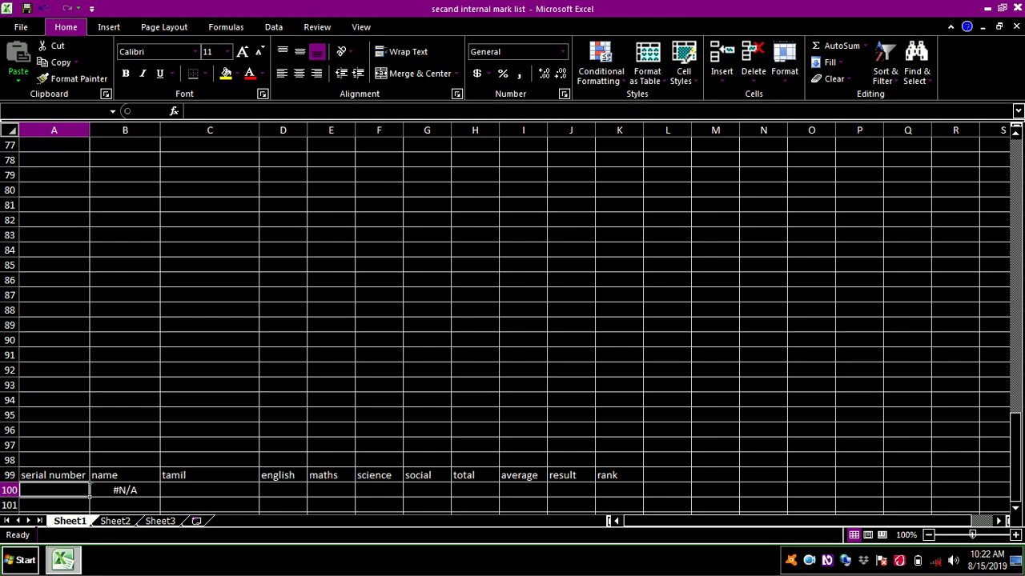
pyautogui.write('1001')
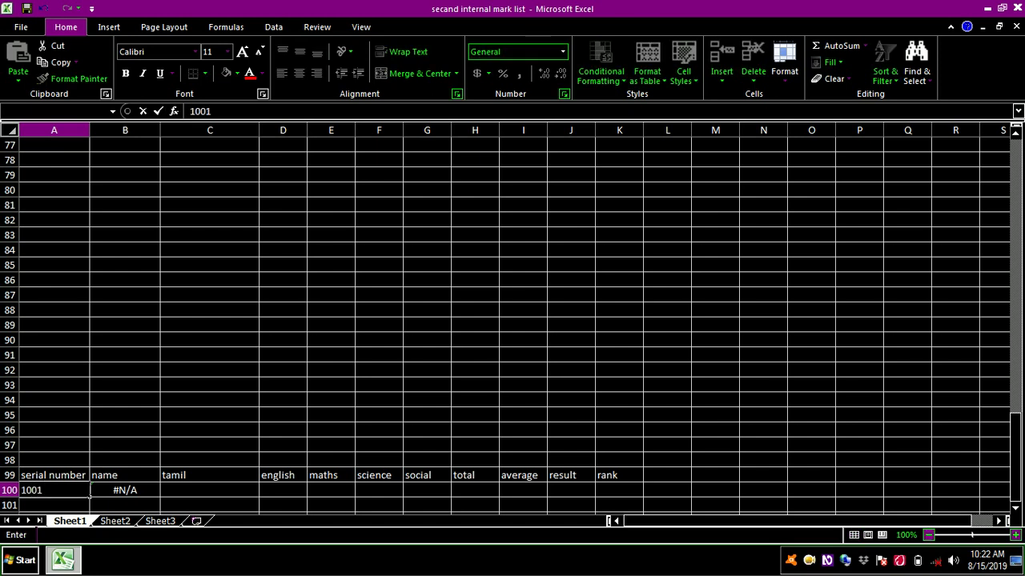
pyautogui.press('Return')
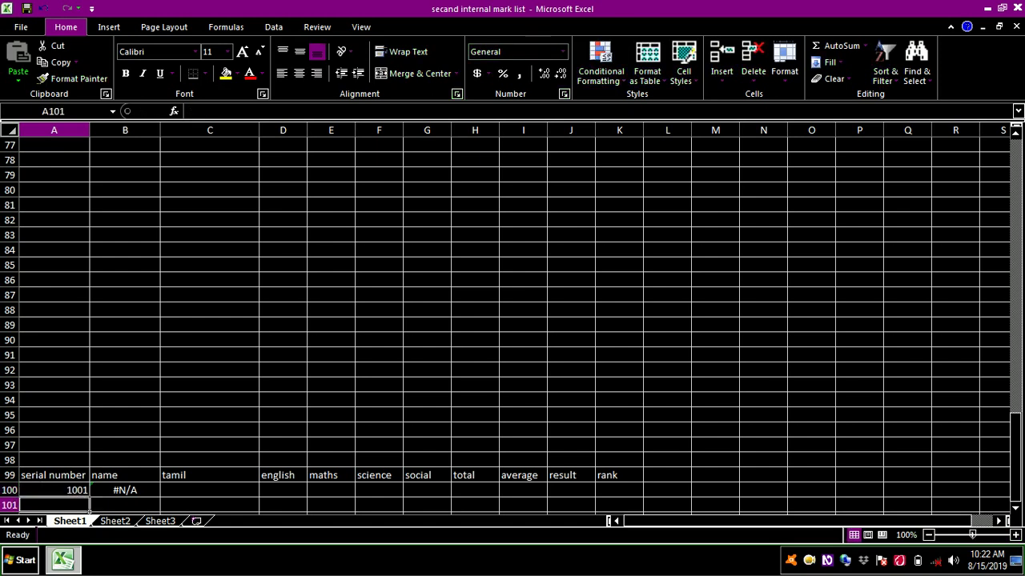
pyautogui.click(54, 490)
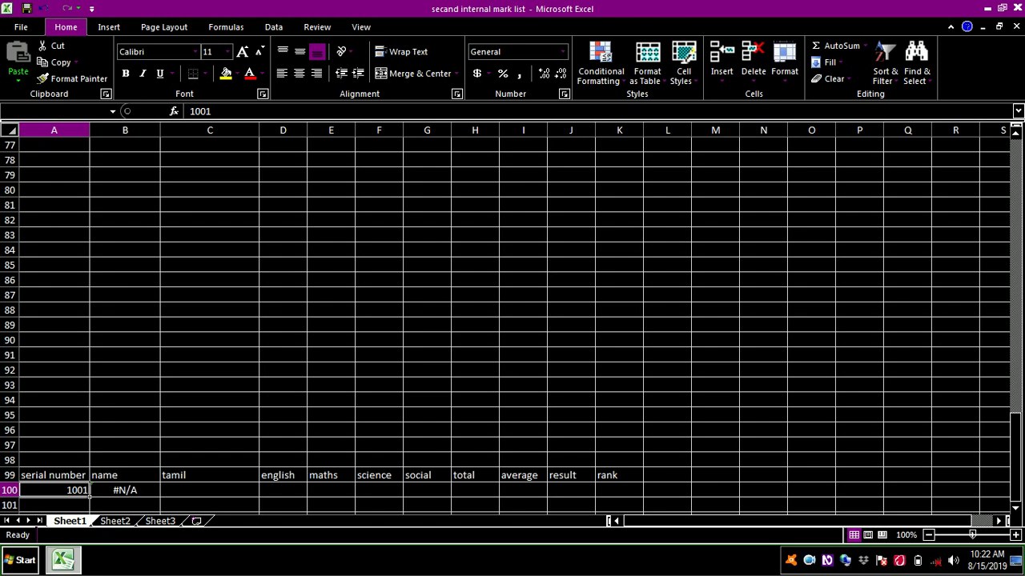
pyautogui.click(125, 490)
# - Clear the serial number from A100 and return to cell A1
pyautogui.click(54, 490)
pyautogui.press('Delete')
pyautogui.write('a1')
pyautogui.press('BackSpace')
pyautogui.press('BackSpace')
pyautogui.write('a1')
pyautogui.press('Return')
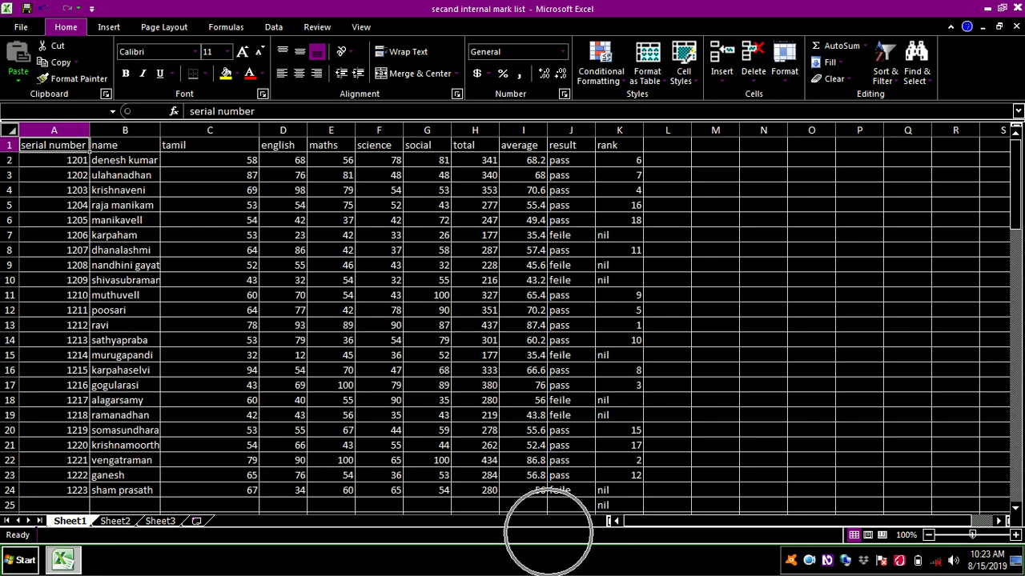
# - Inspect the first serial number 1201 in A2 without changing it
pyautogui.press('Down')
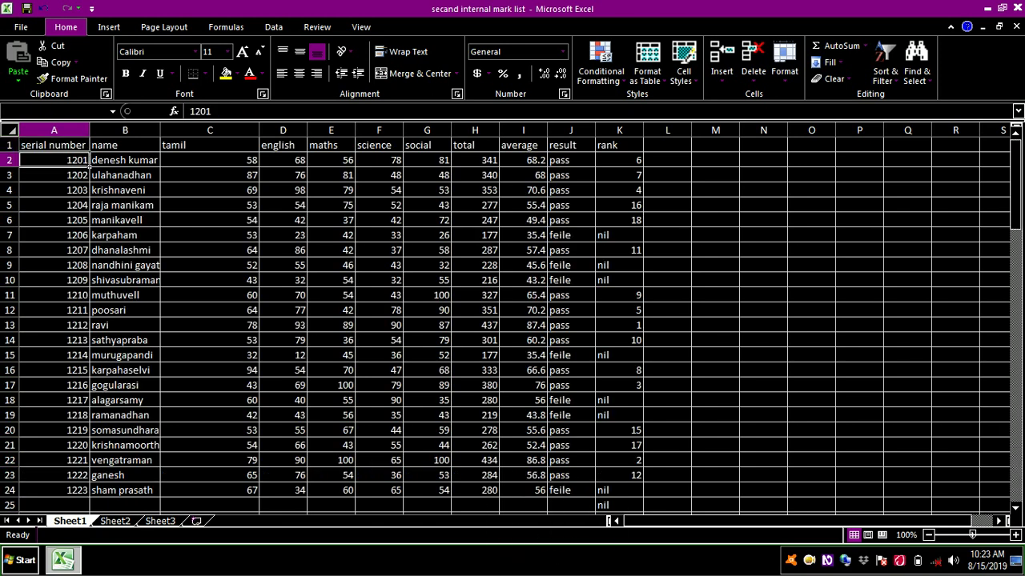
pyautogui.press('F2')
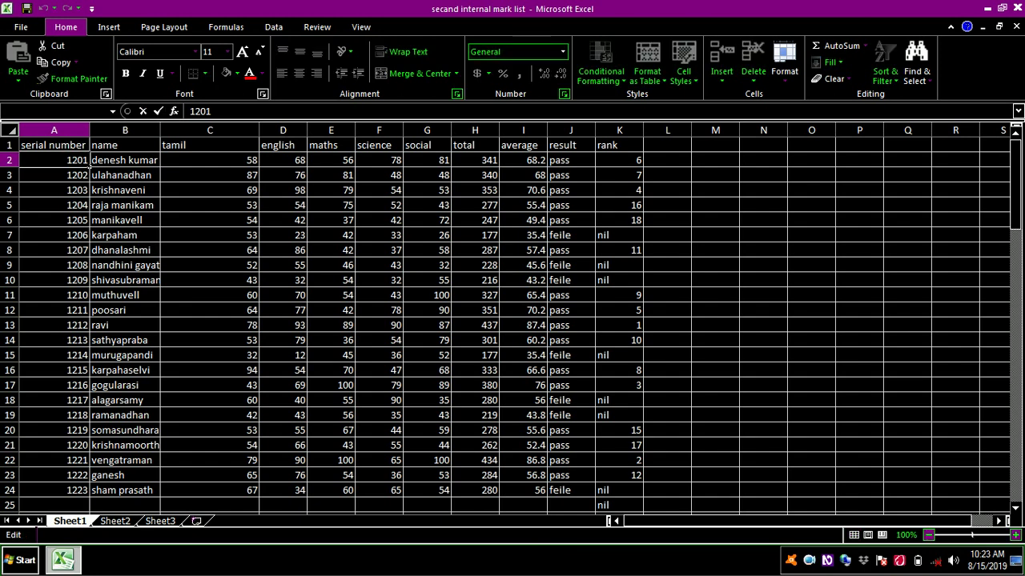
pyautogui.press('Home')
pyautogui.press('Right')
pyautogui.press('Right')
pyautogui.press('Escape')
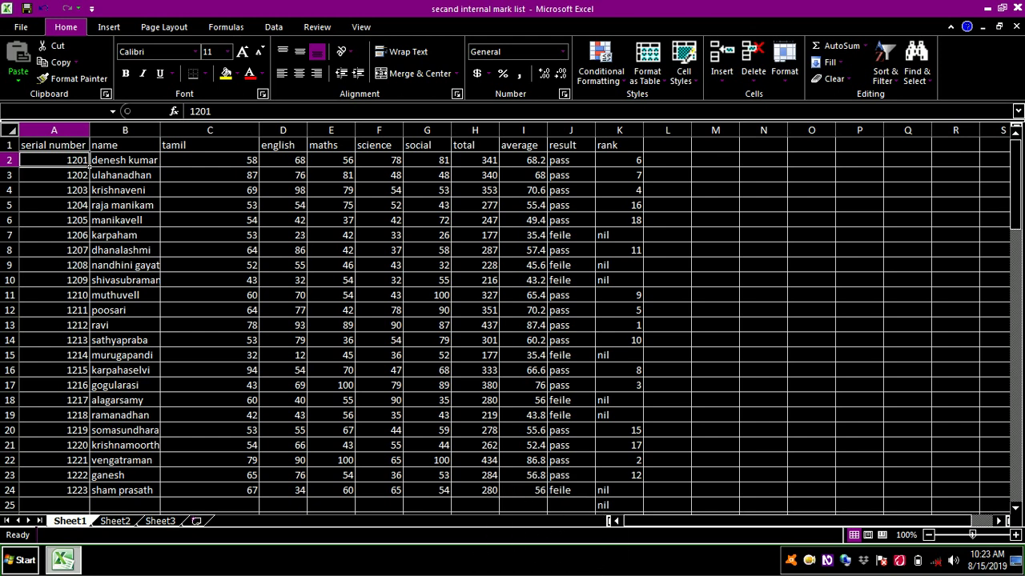
# - Jump back to cell A100 using Go To with reference a100
pyautogui.press('F5')
pyautogui.write('a1')
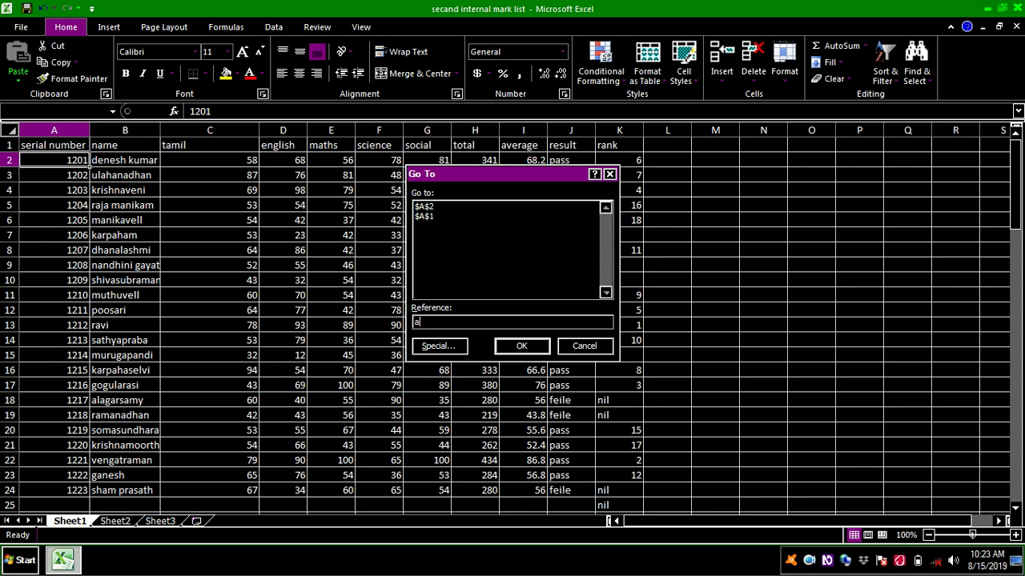
pyautogui.write('00')
pyautogui.press('Return')
pyautogui.click(54, 490)
pyautogui.click(54, 505)
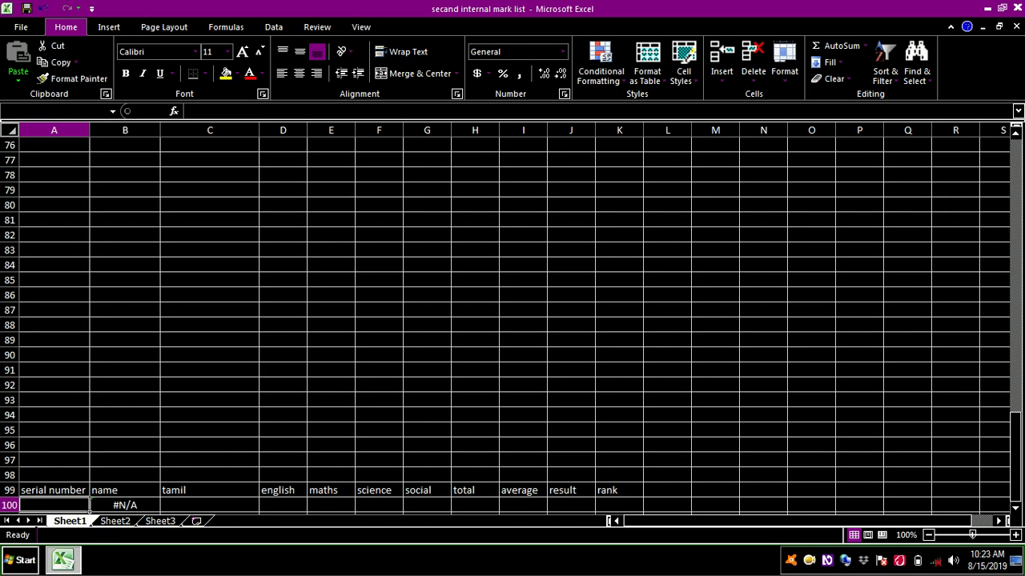
# - Enter serial number 1201 in A100 so B100 returns that student's name
pyautogui.write('12')
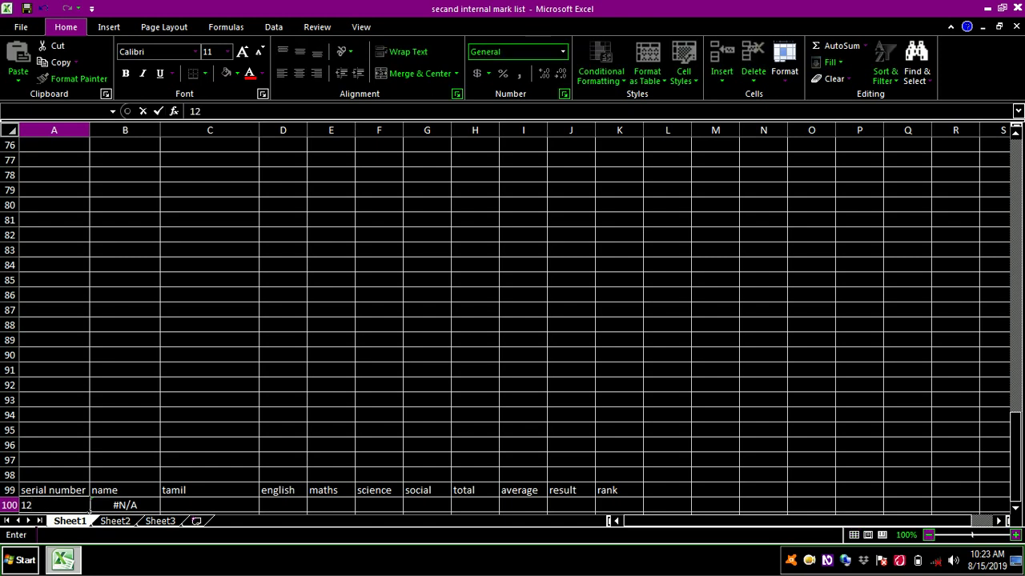
pyautogui.write('01')
pyautogui.press('Tab')
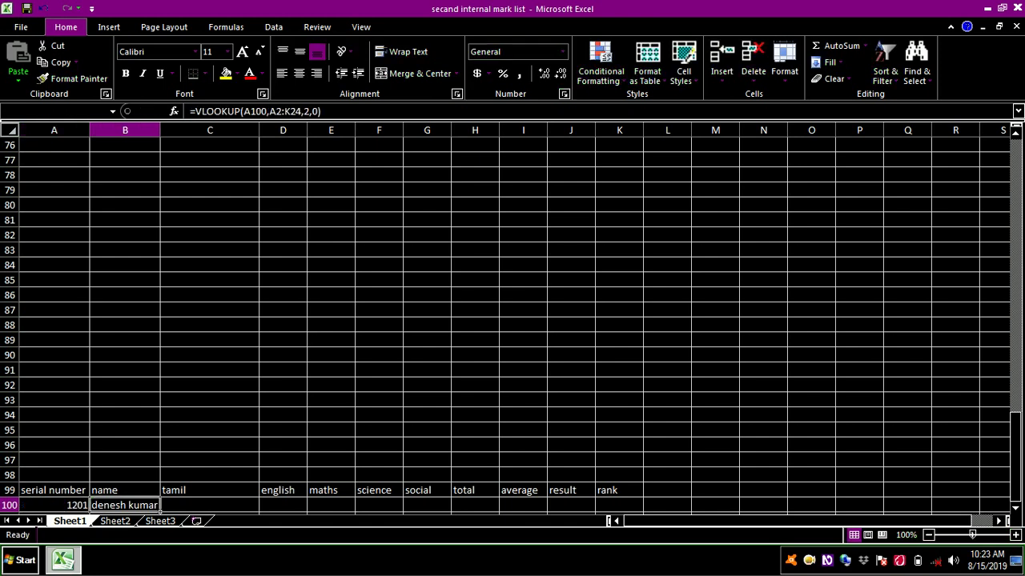
pyautogui.click(549, 531)
# - Fill the B100 lookup formula right across B100:K100
pyautogui.hotkey('shift', 'Right')
pyautogui.hotkey('shift', 'Right')
pyautogui.hotkey('shift', 'Right')
pyautogui.hotkey('shift', 'Right')
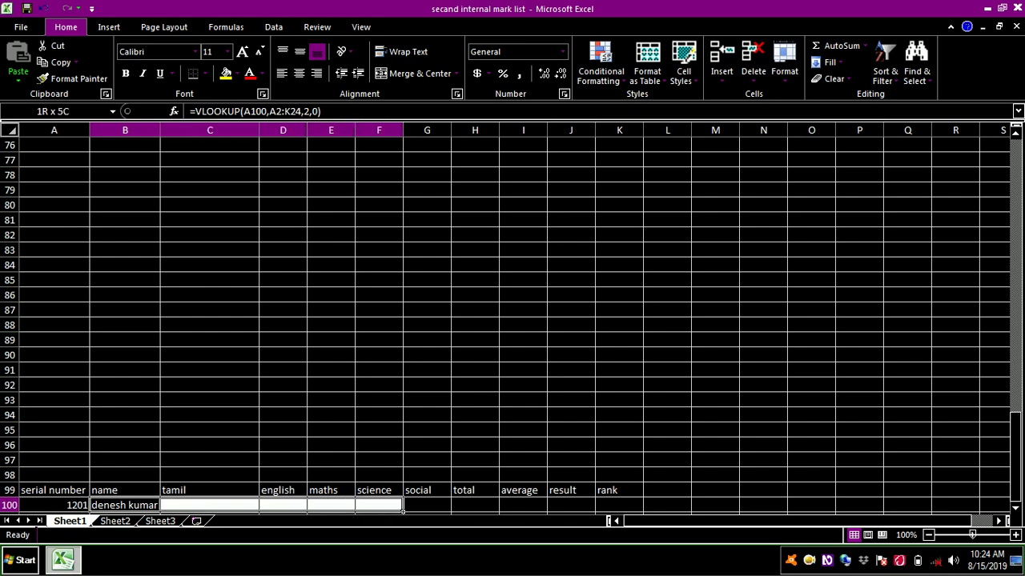
pyautogui.hotkey('shift', 'Right')
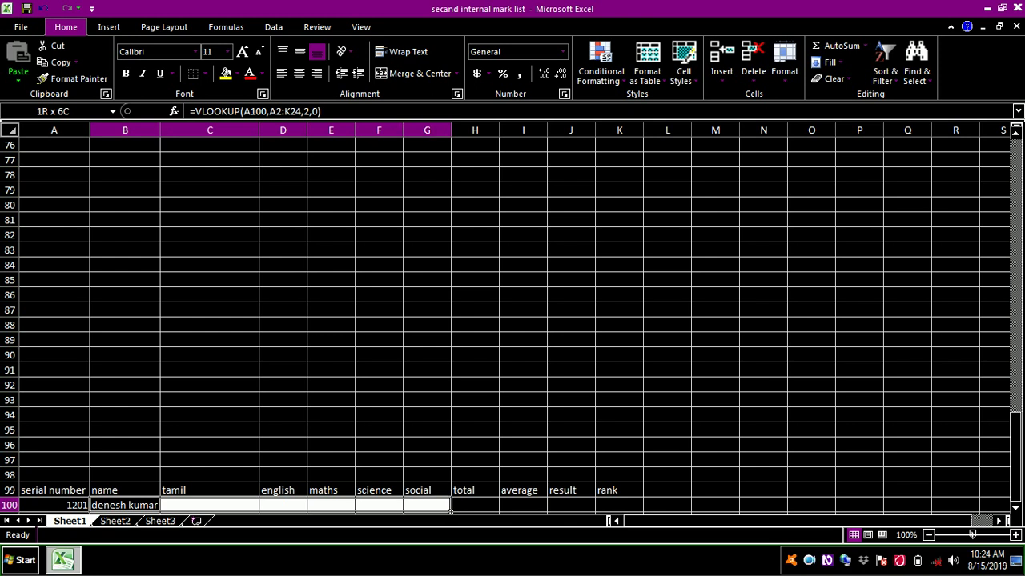
pyautogui.hotkey('shift', 'Right')
pyautogui.hotkey('shift', 'Right')
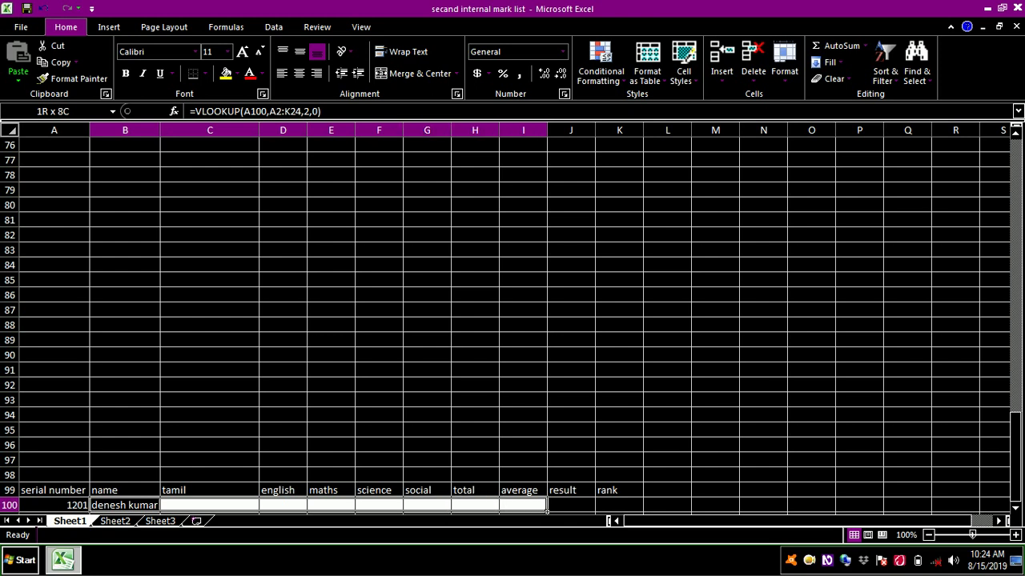
pyautogui.moveTo(596, 510); pyautogui.dragTo(643, 510)
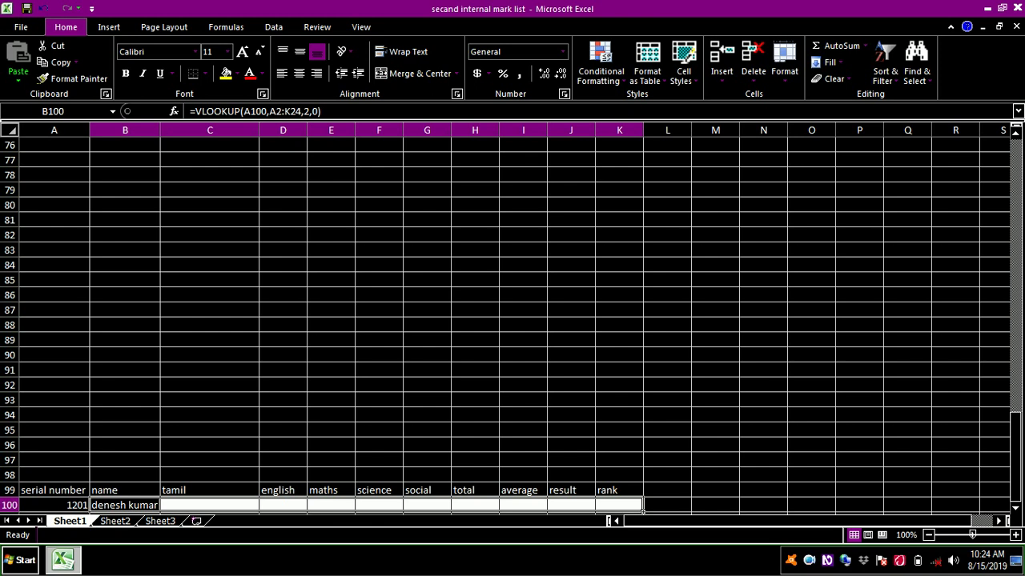
pyautogui.hotkey('ctrl', 'r')
# - Step through B100, C100 and E100 to check their copied lookup formulas
pyautogui.press('Left')
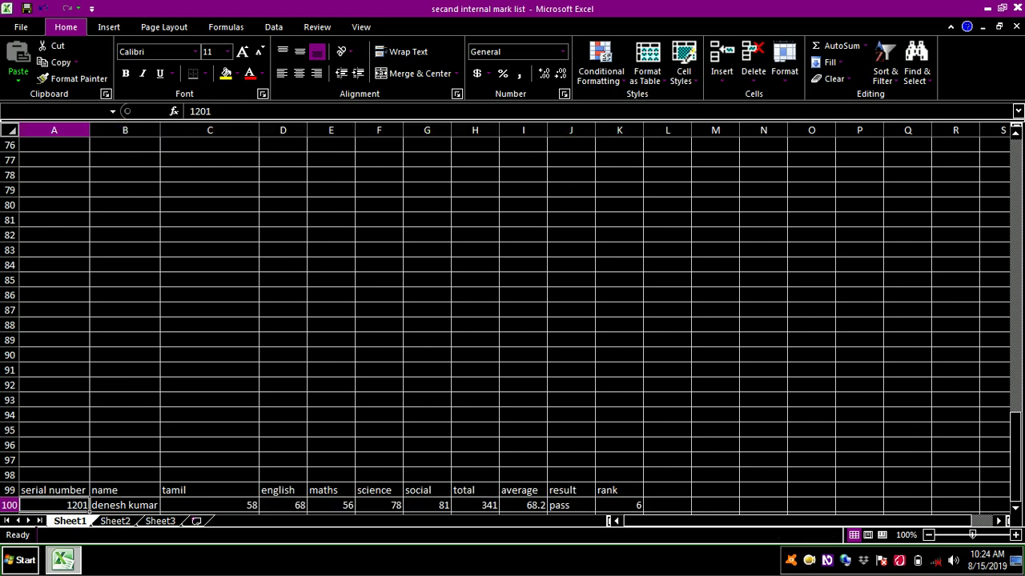
pyautogui.press('Right')
pyautogui.press('Right')
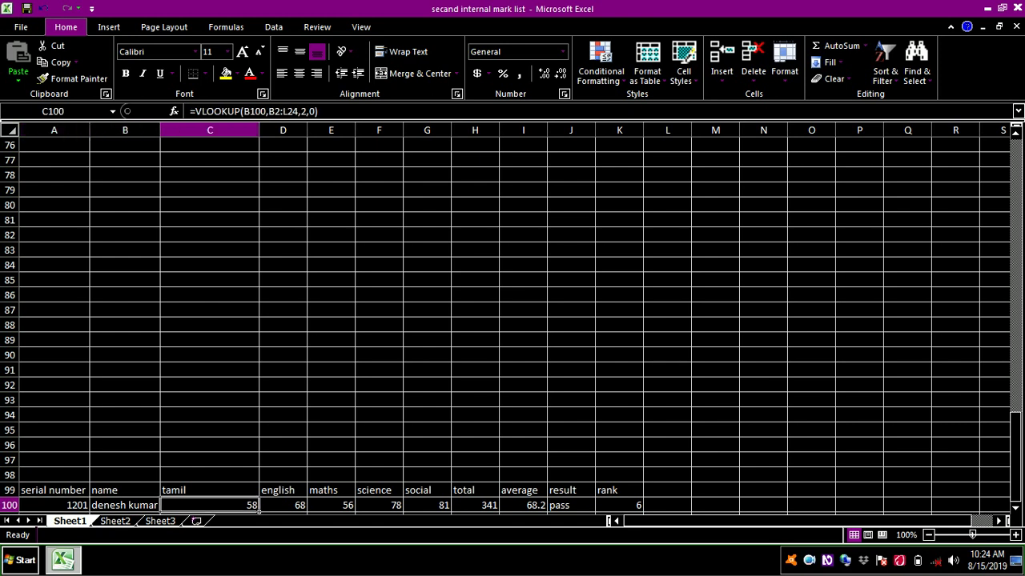
pyautogui.click(549, 530)
pyautogui.press('Right')
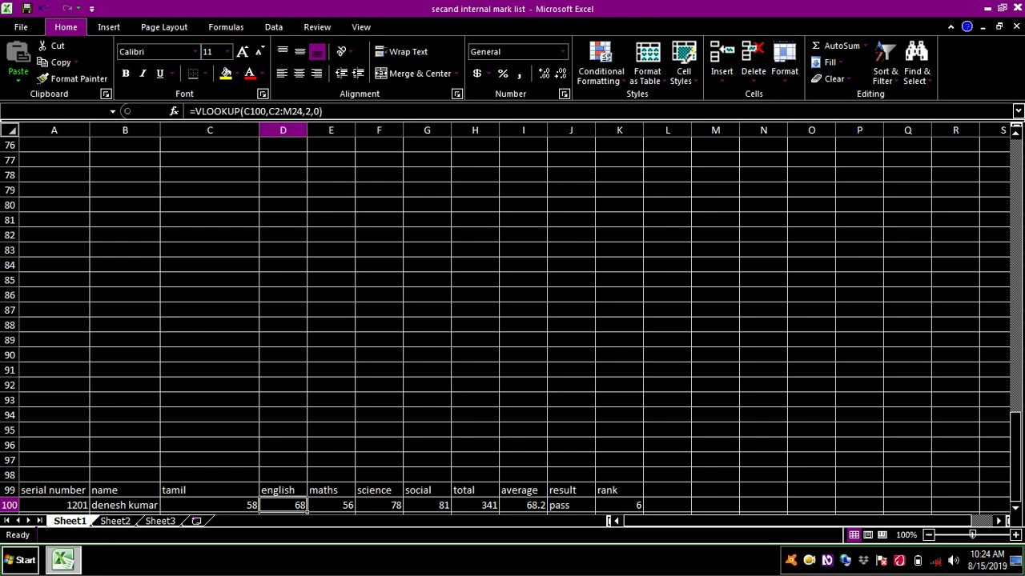
pyautogui.press('Right')
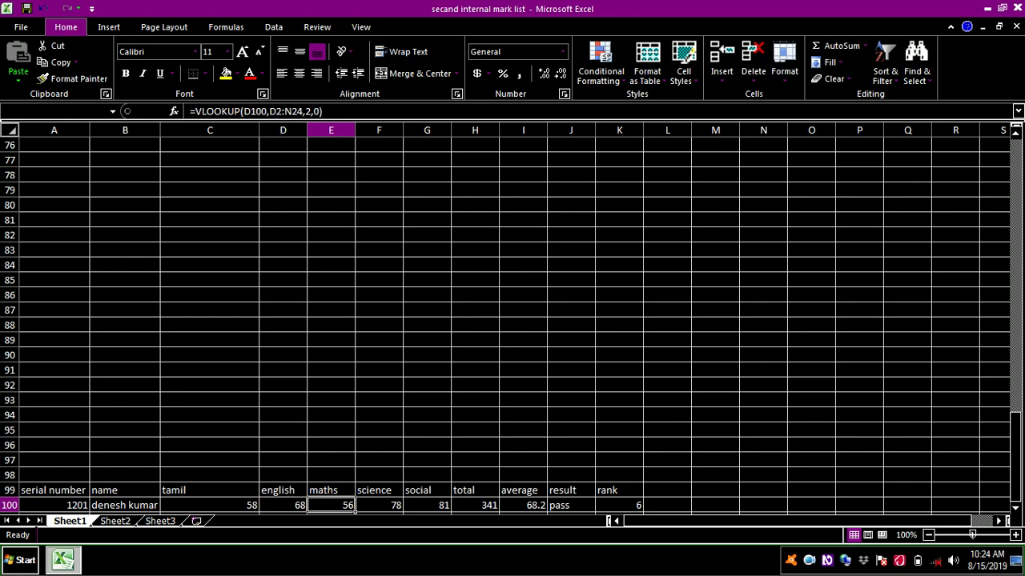
pyautogui.press('Up')
pyautogui.press('Down')
# - Delete serial number 1201 from A100 so the B100:K100 lookups all read #N/A
pyautogui.click(53, 505)
pyautogui.press('Delete')
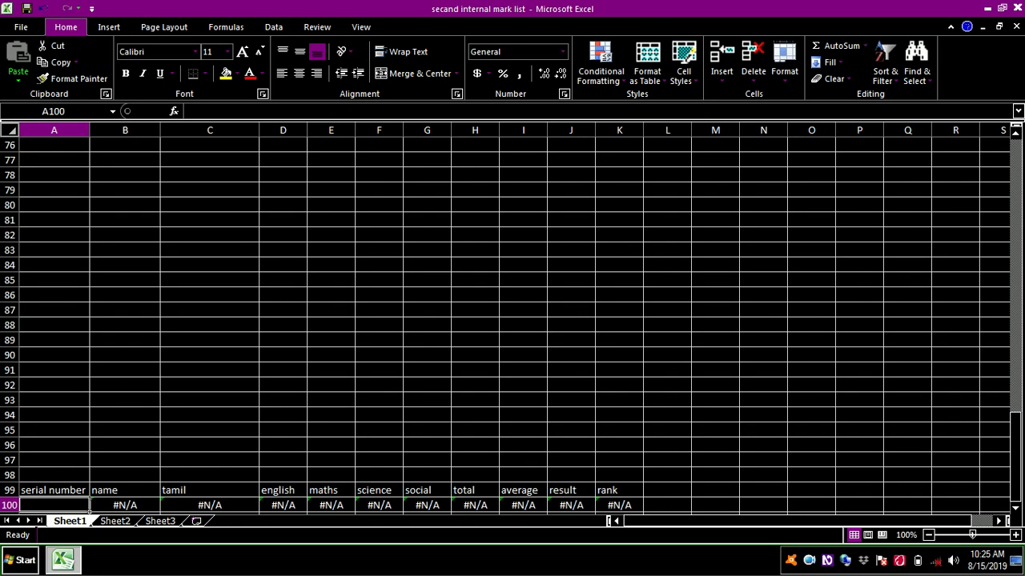
pyautogui.press('Right')
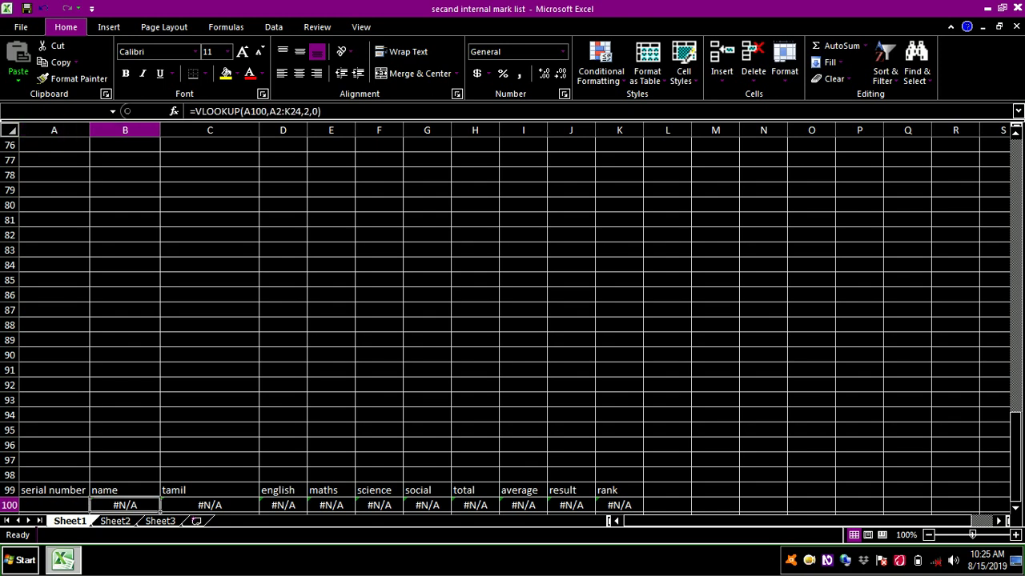
pyautogui.press('Left')
pyautogui.click(548, 532)
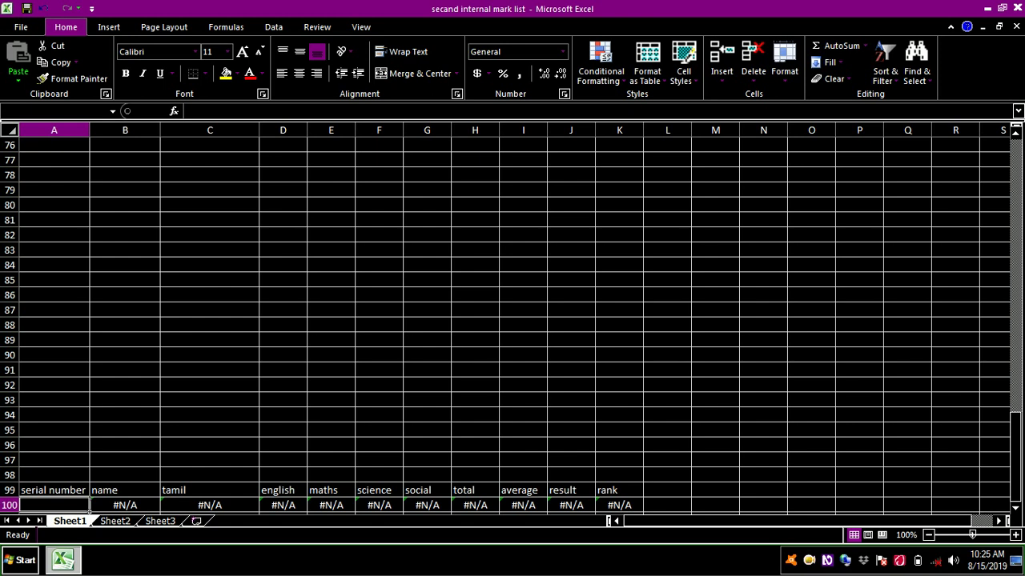
# - Enter serial number 1212 in A100 so row 100 returns that student's record, total 437 and rank 6
pyautogui.write('1')
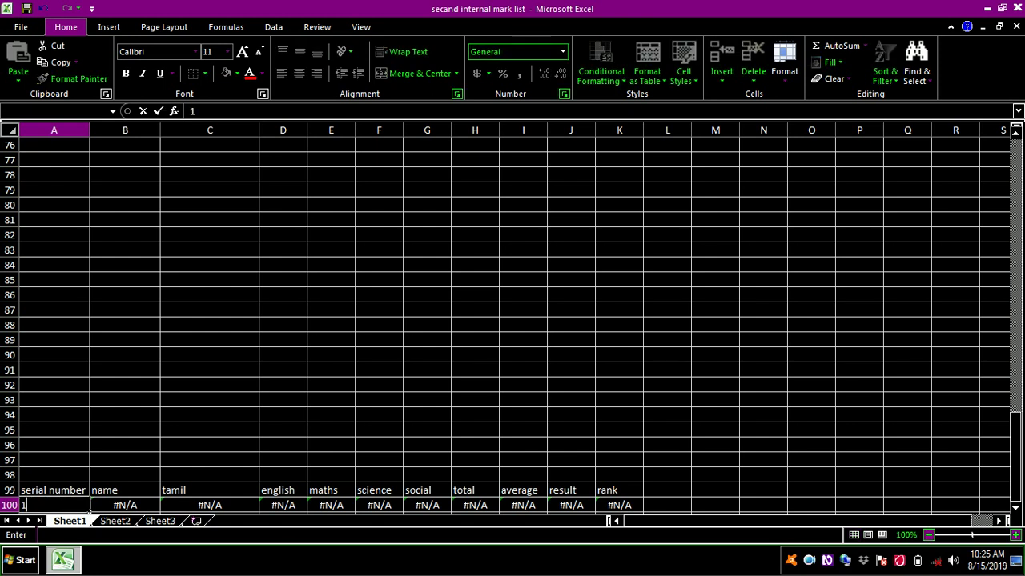
pyautogui.write('212')
pyautogui.press('Tab')
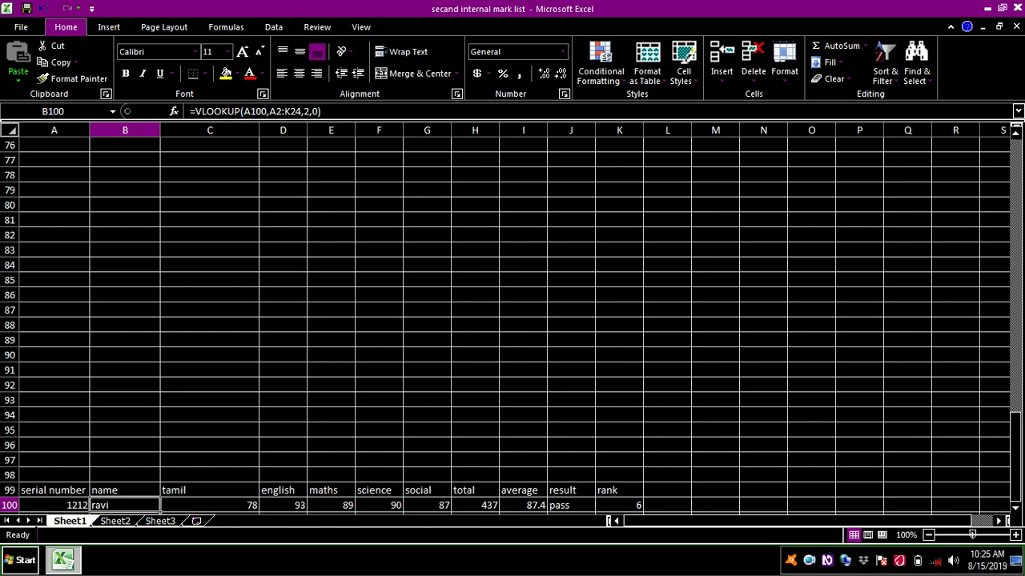
pyautogui.click(549, 532)
pyautogui.click(210, 505)
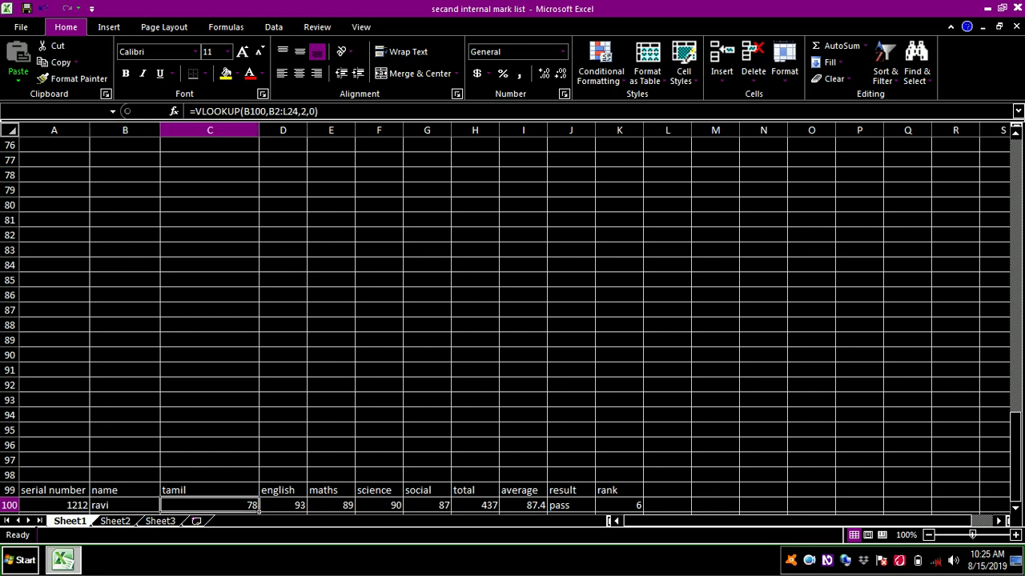
pyautogui.click(282, 505)
pyautogui.click(330, 505)
pyautogui.click(379, 505)
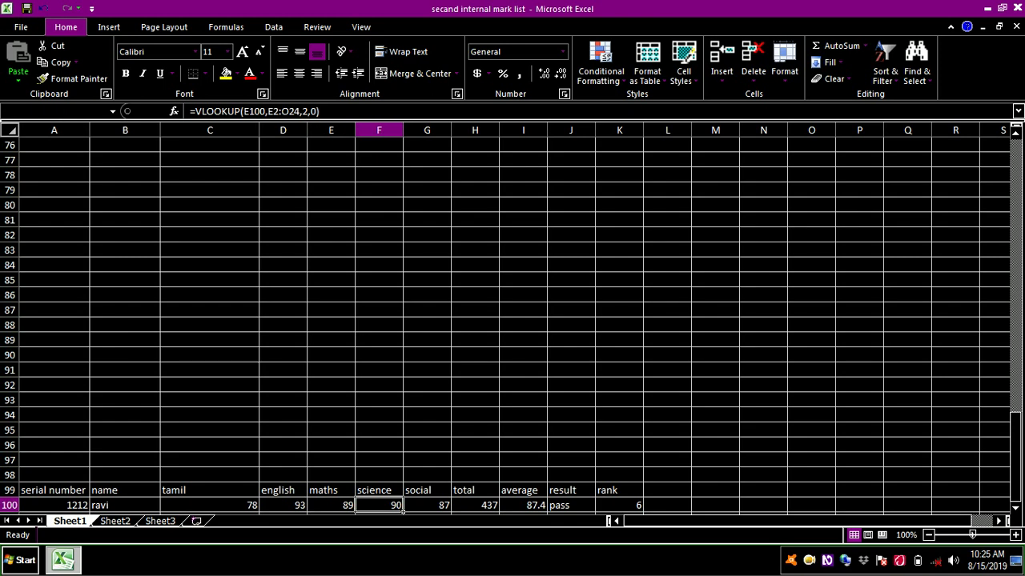
pyautogui.click(426, 506)
pyautogui.click(474, 505)
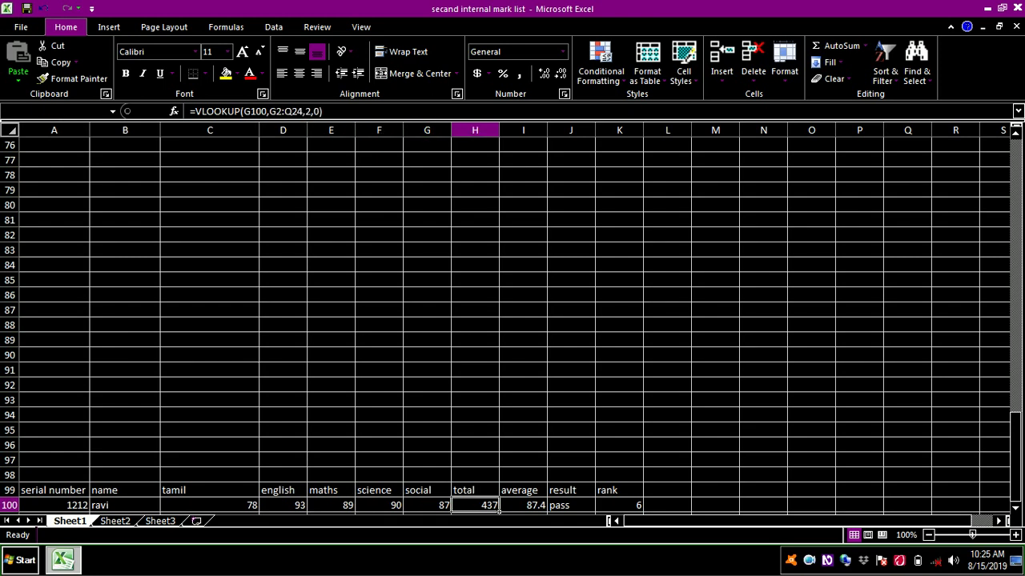
pyautogui.click(522, 505)
pyautogui.click(571, 505)
pyautogui.click(618, 505)
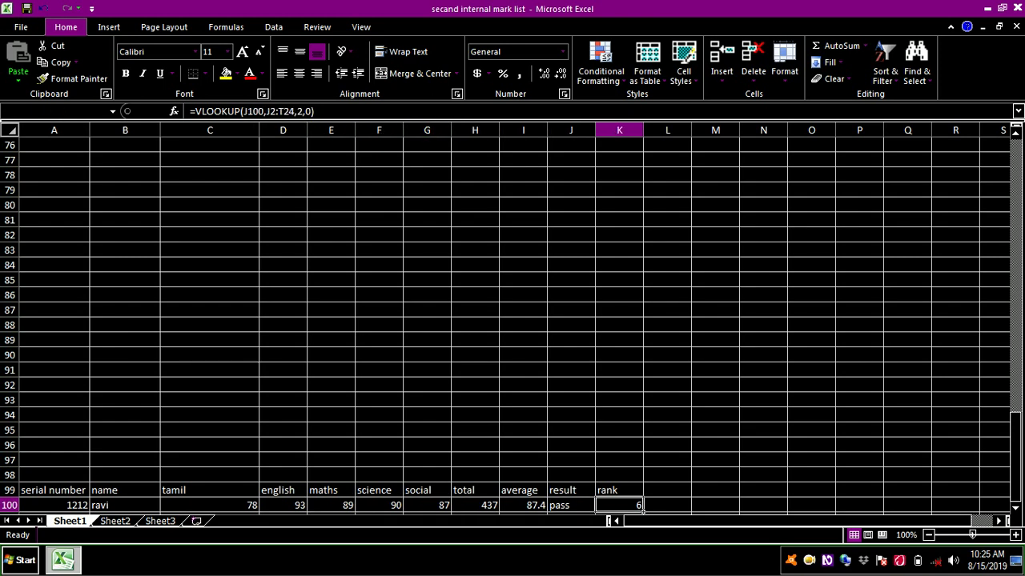
pyautogui.click(666, 505)
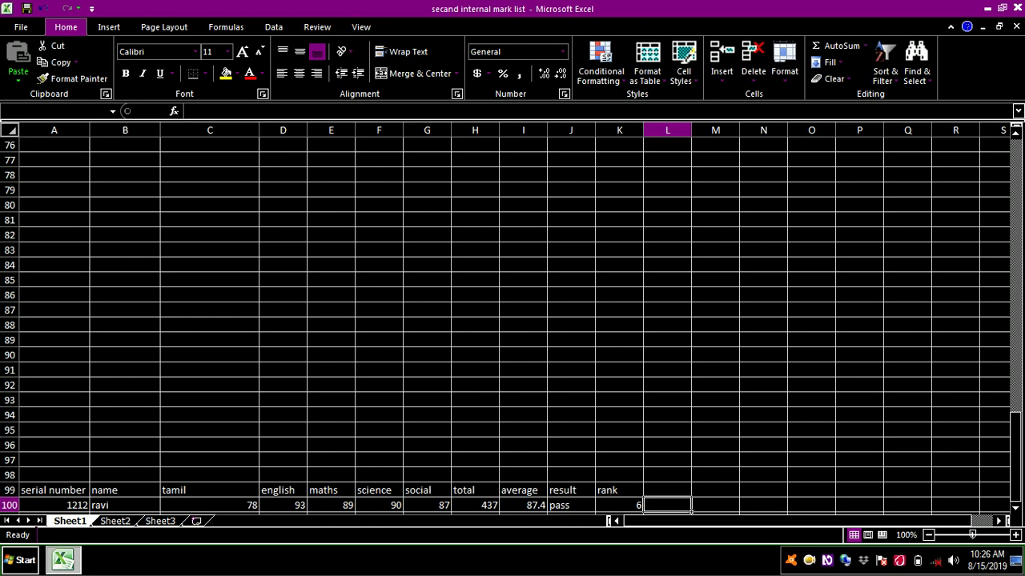
# - Go to the top of the mark table and move down column A from serial 1201 to 1212 in A13
pyautogui.hotkey('ctrl', 'Home')
pyautogui.click(88, 160)
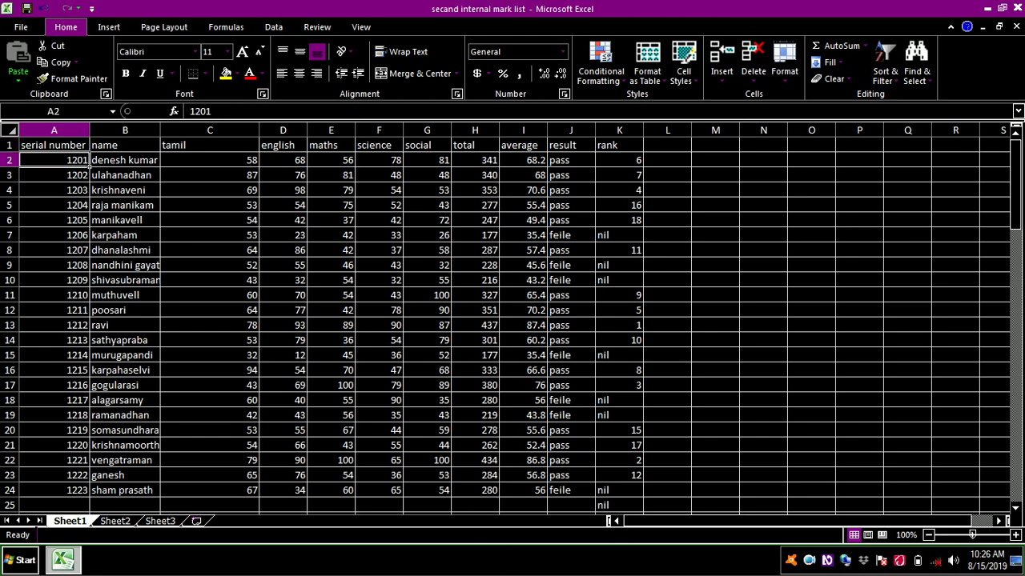
pyautogui.click(88, 174)
pyautogui.click(88, 190)
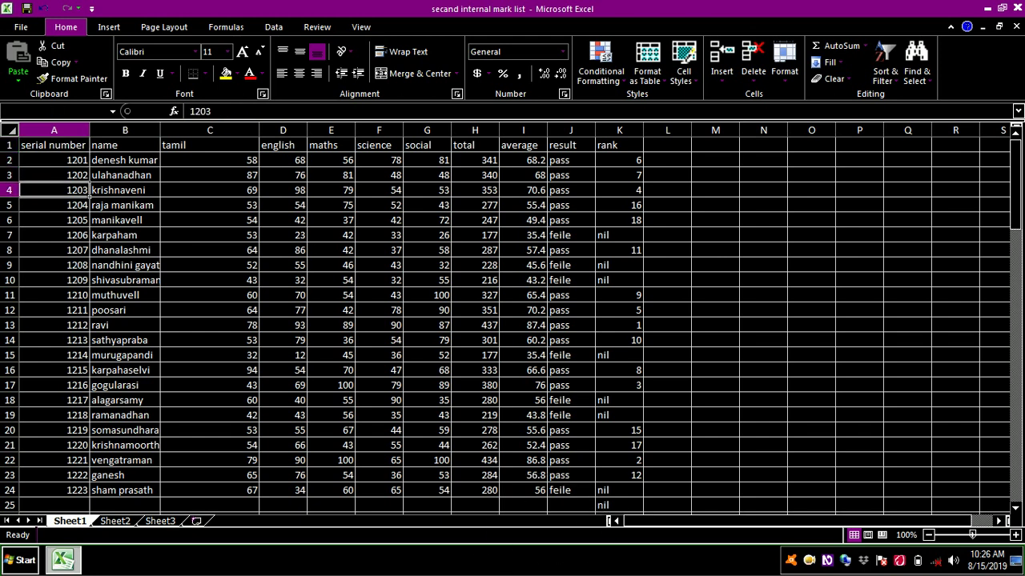
pyautogui.click(88, 205)
pyautogui.click(88, 220)
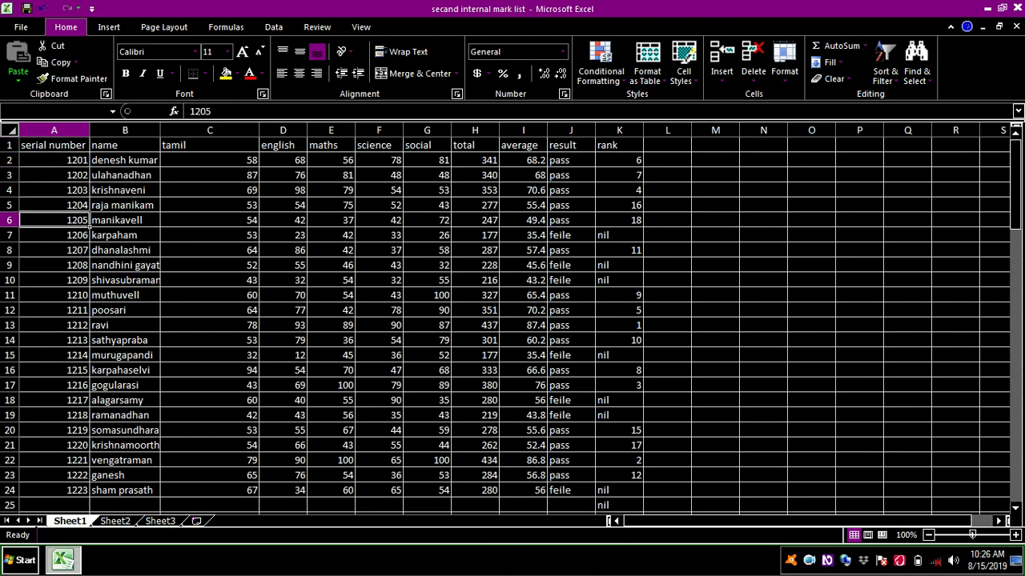
pyautogui.click(88, 235)
pyautogui.click(88, 250)
pyautogui.click(88, 265)
pyautogui.click(88, 280)
pyautogui.click(88, 295)
pyautogui.click(88, 310)
pyautogui.click(88, 325)
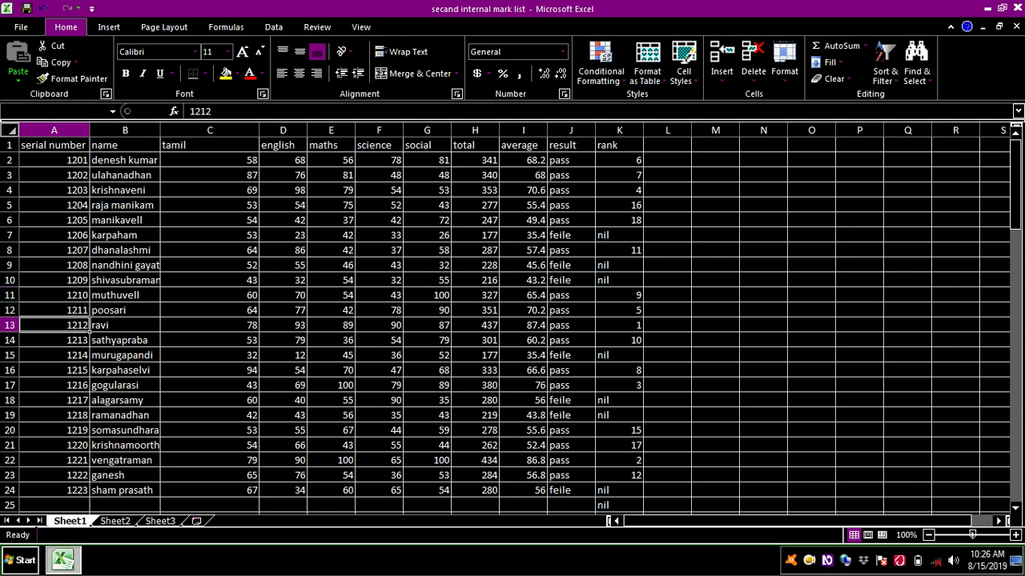
# - Check serial 1212's row: marks 78, 93, 89, 90, total 437, average 87.4, pass, rank 1
pyautogui.click(92, 325)
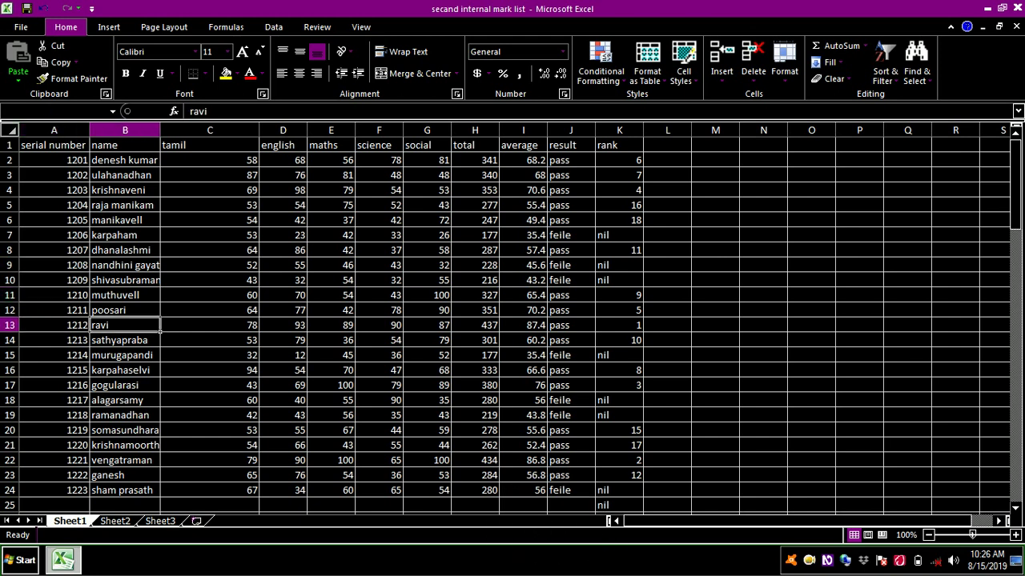
pyautogui.click(209, 325)
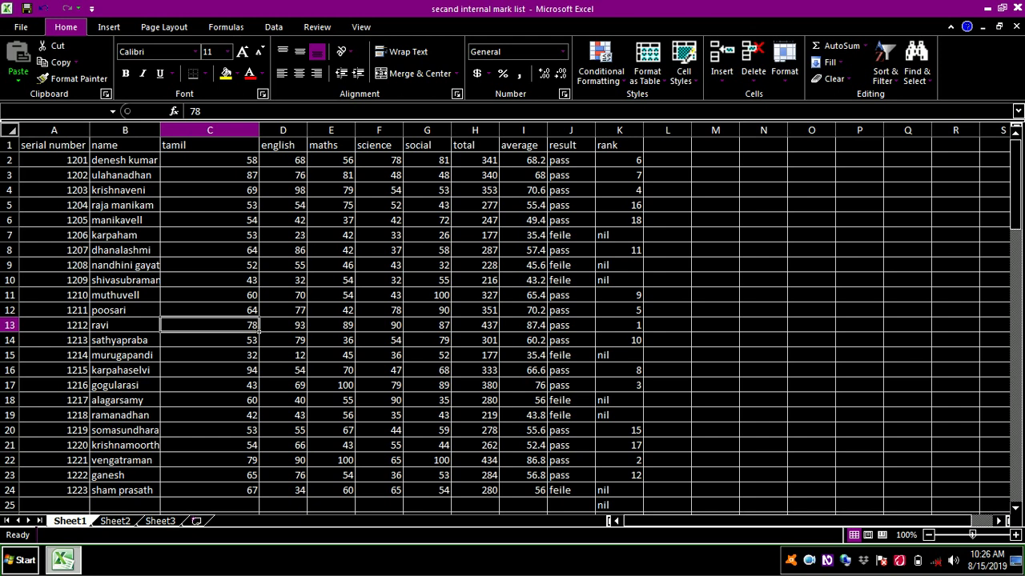
pyautogui.click(282, 325)
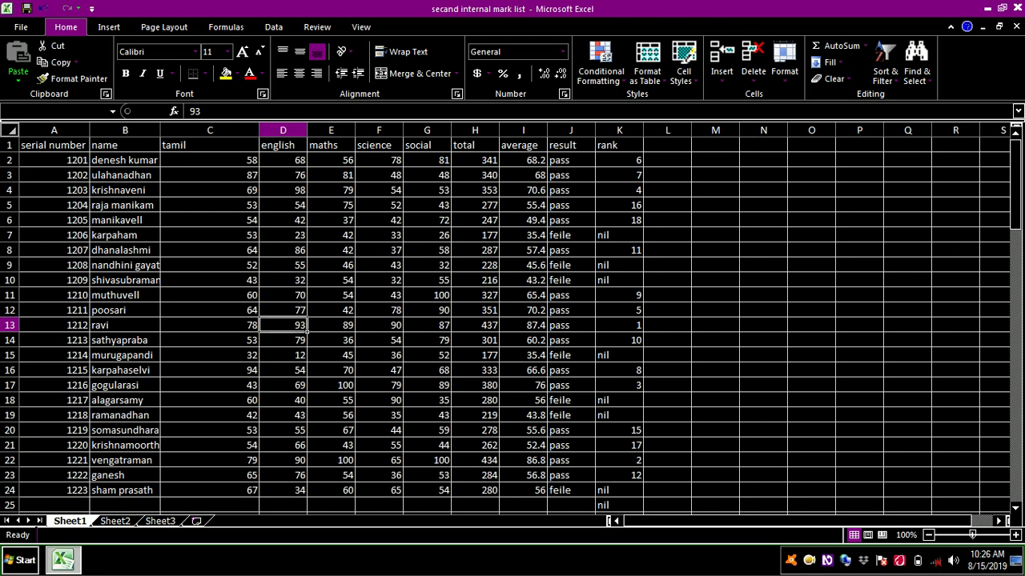
pyautogui.click(330, 325)
pyautogui.click(379, 325)
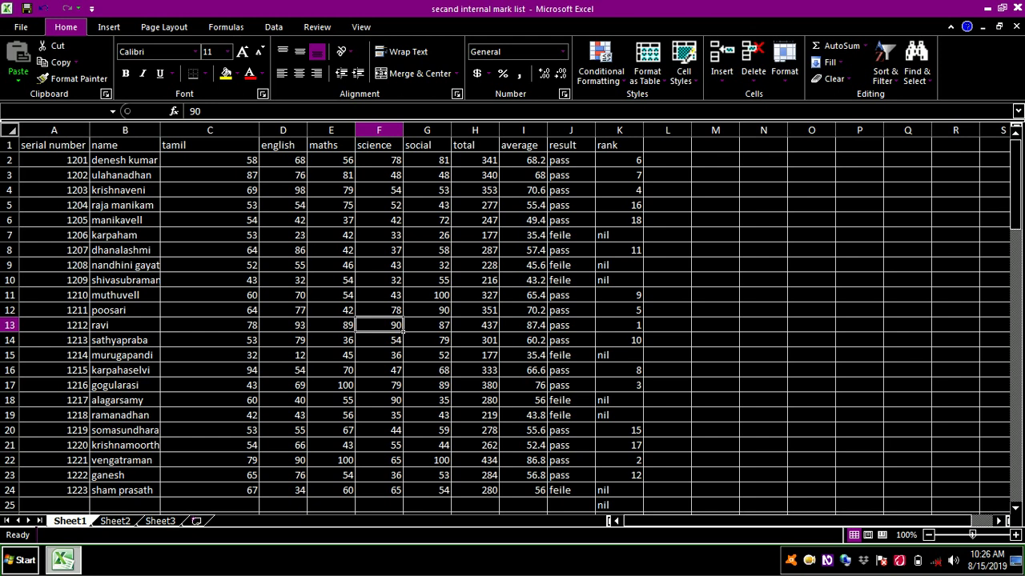
pyautogui.click(426, 325)
pyautogui.click(475, 325)
pyautogui.click(522, 325)
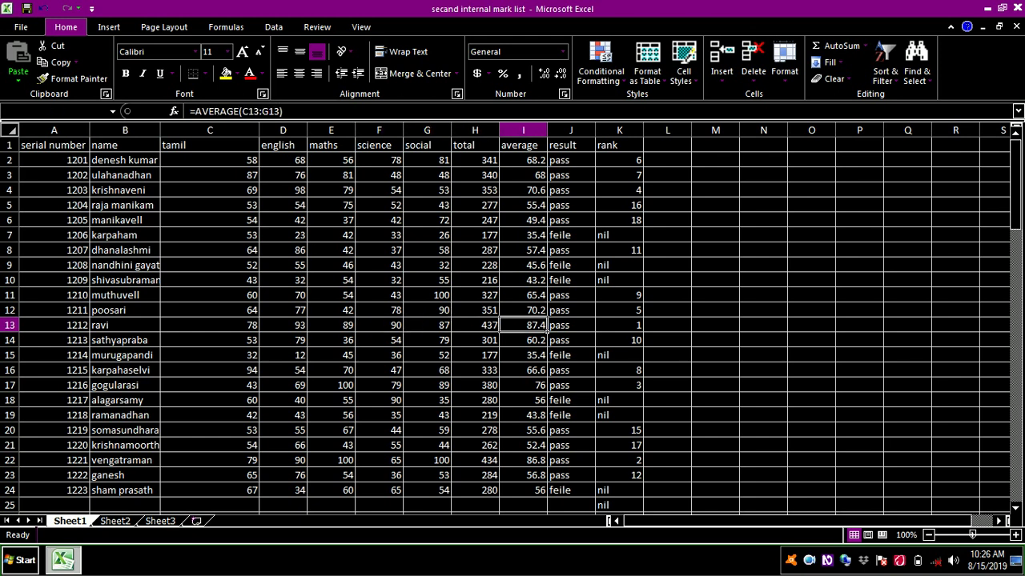
pyautogui.click(571, 325)
pyautogui.click(619, 325)
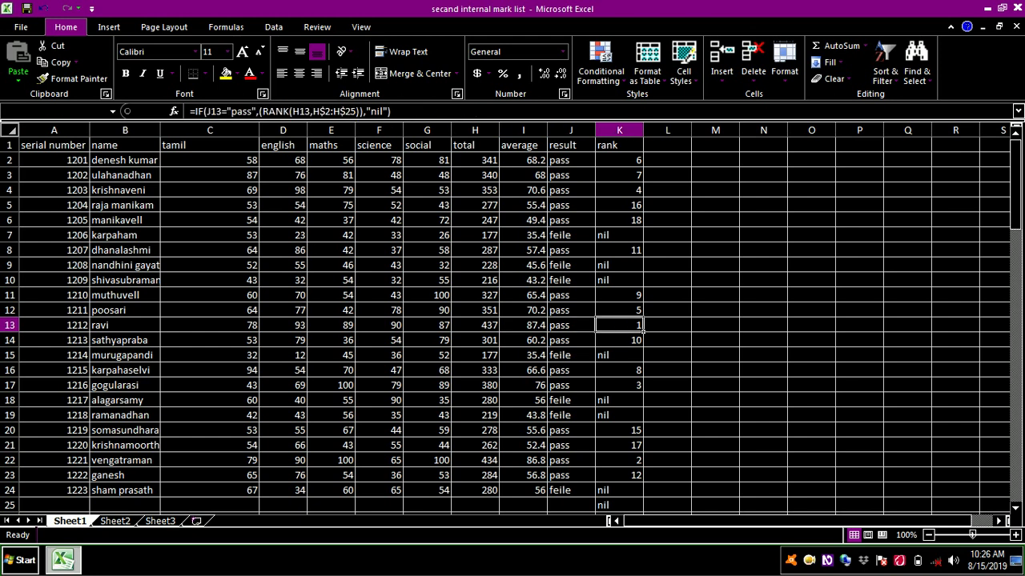
pyautogui.click(667, 325)
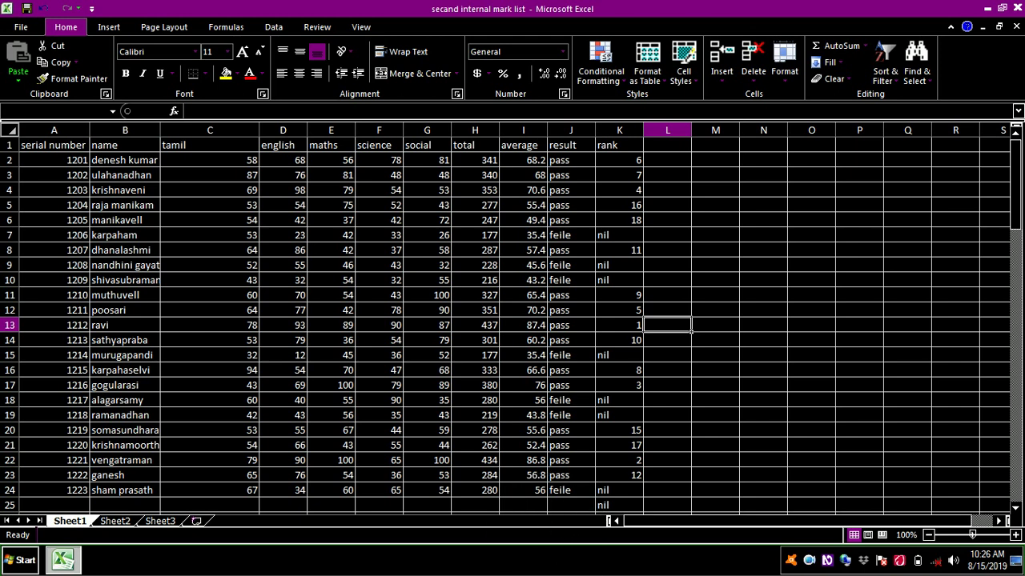
# - Jump to A100 to review the row-100 lookup formulas, then insert a blank Macro1 sheet before Sheet1
pyautogui.hotkey('ctrl', 'g')
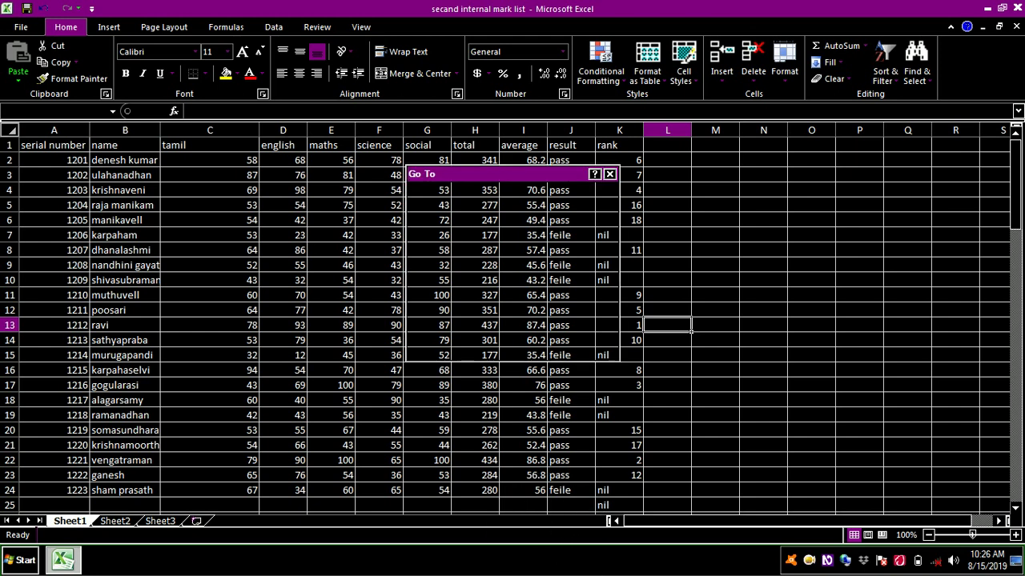
pyautogui.write('a100')
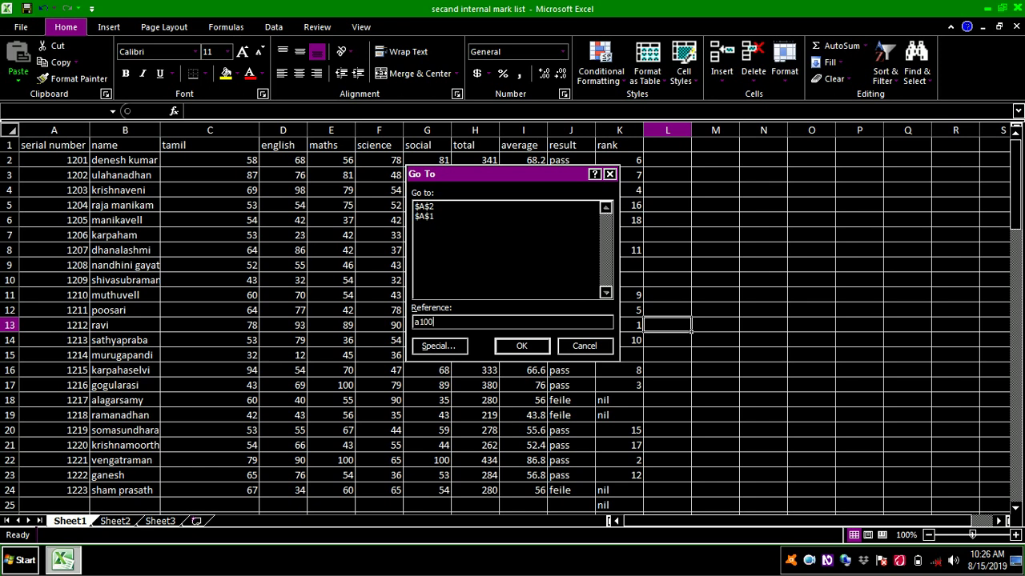
pyautogui.press('Return')
pyautogui.press('Up')
pyautogui.press('Down')
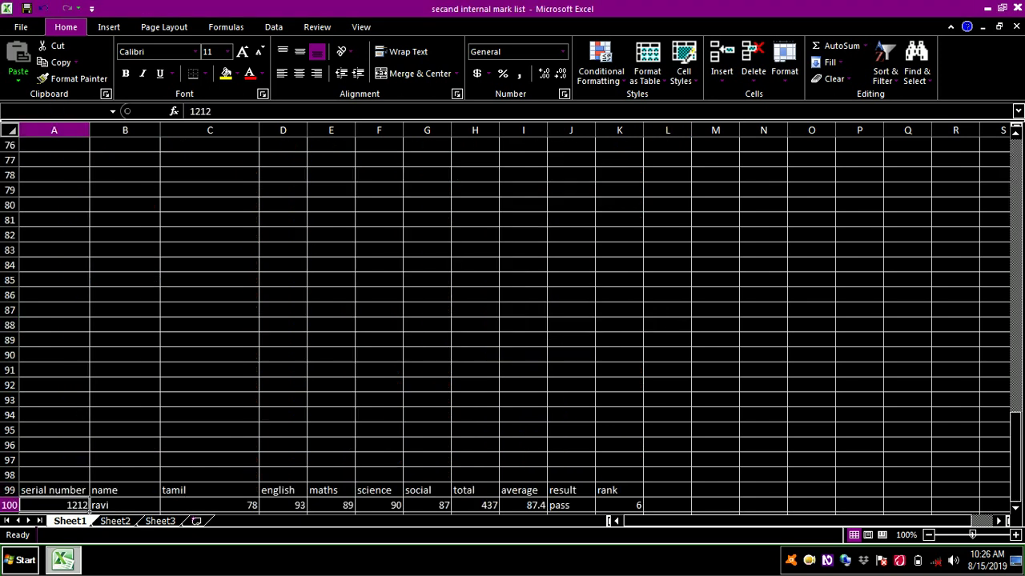
pyautogui.press('Right')
pyautogui.press('Right')
pyautogui.press('Right')
pyautogui.press('Right')
pyautogui.press('Right')
pyautogui.press('Right')
pyautogui.press('Right')
pyautogui.press('Right')
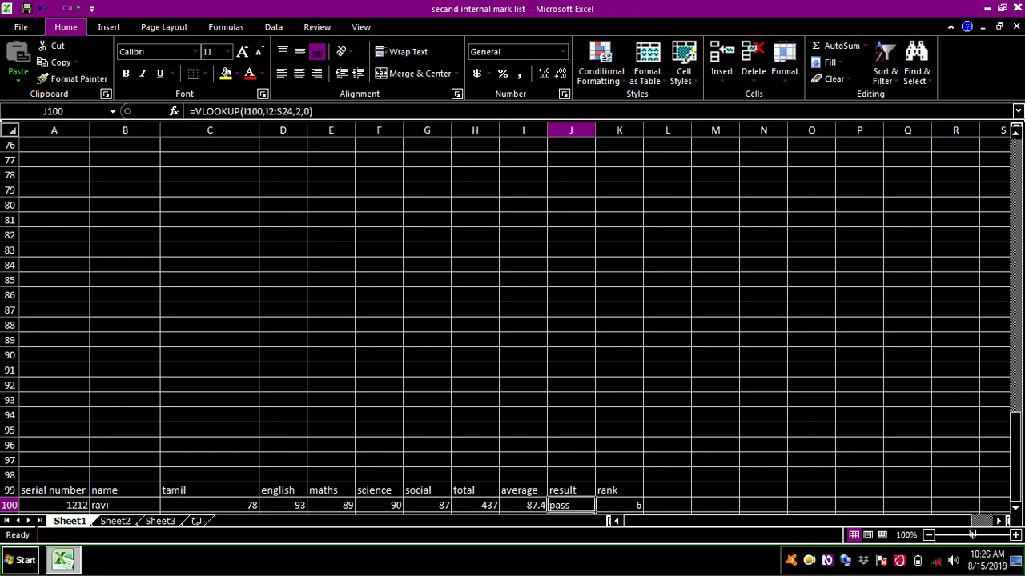
pyautogui.press('Right')
pyautogui.press('Right')
pyautogui.press('Right')
pyautogui.press('Left')
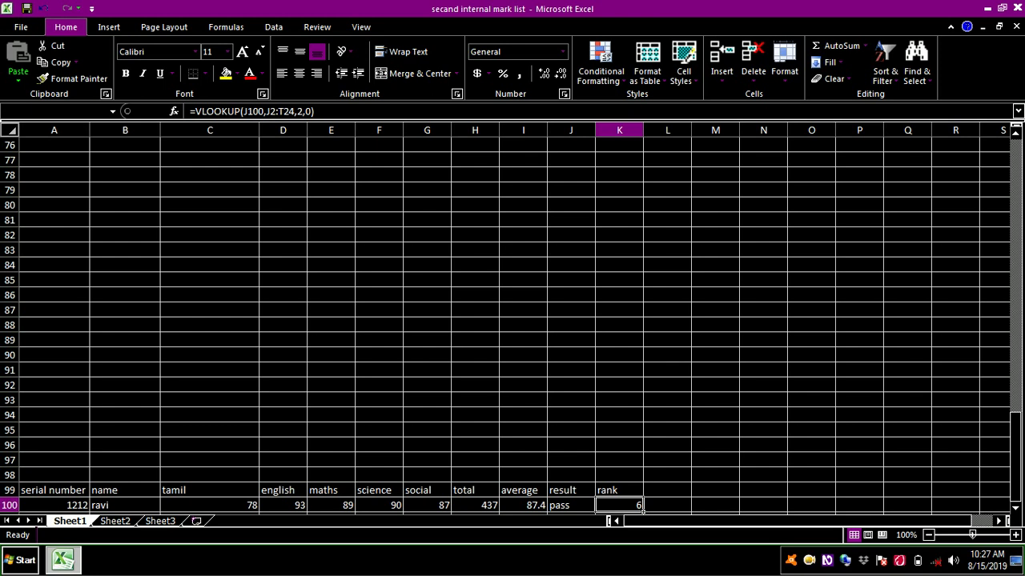
pyautogui.hotkey('ctrl', 'F11')
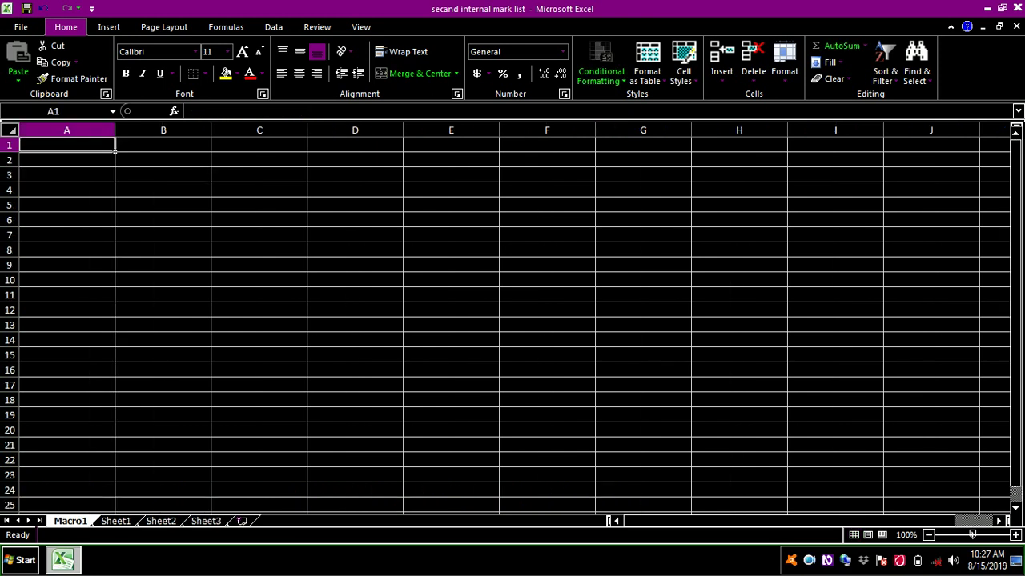
pyautogui.click(549, 526)
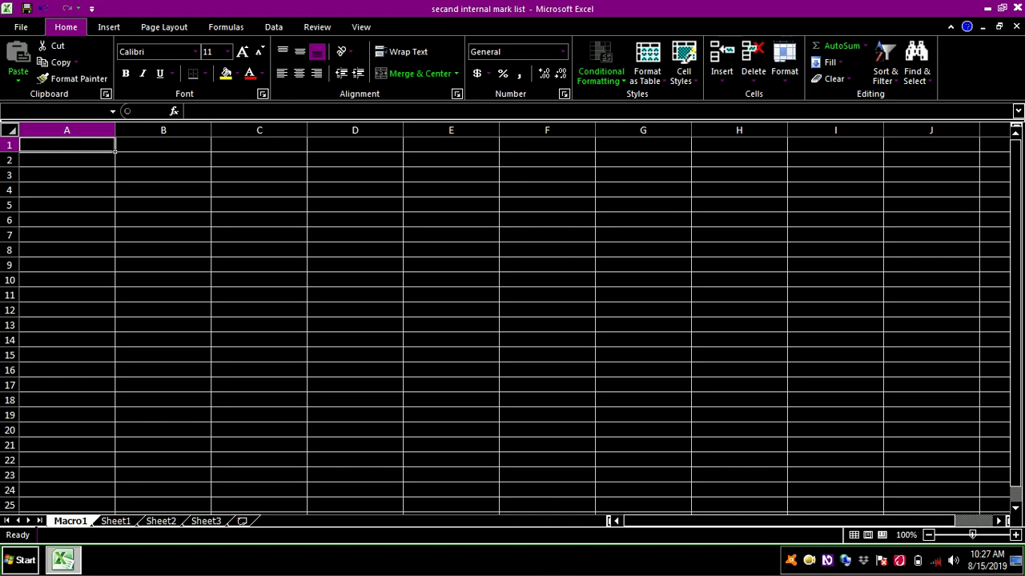